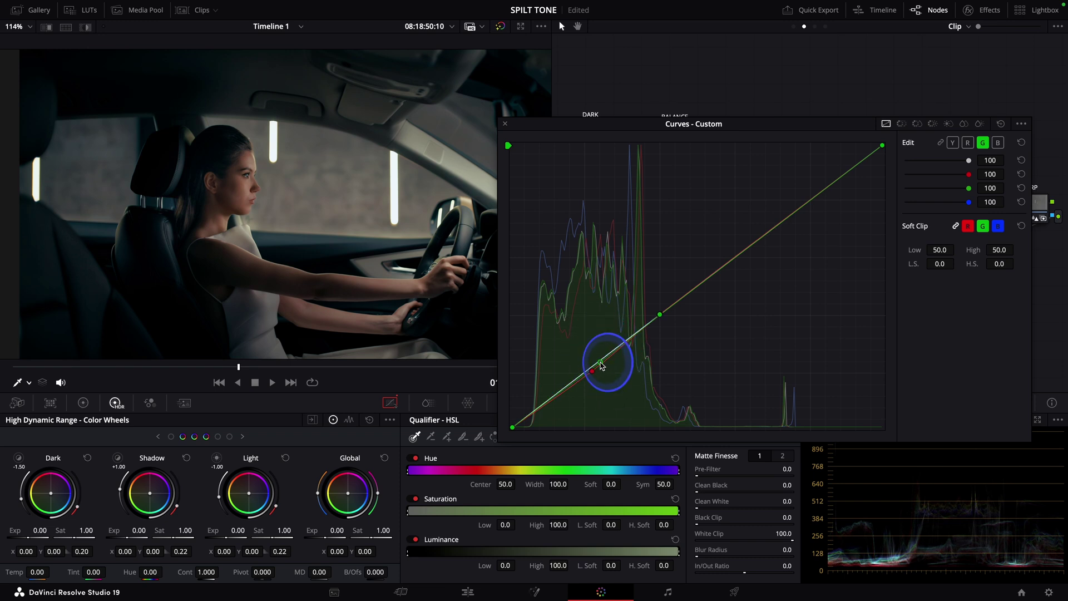
{"action": "left_click", "coordinate": [998, 143]}
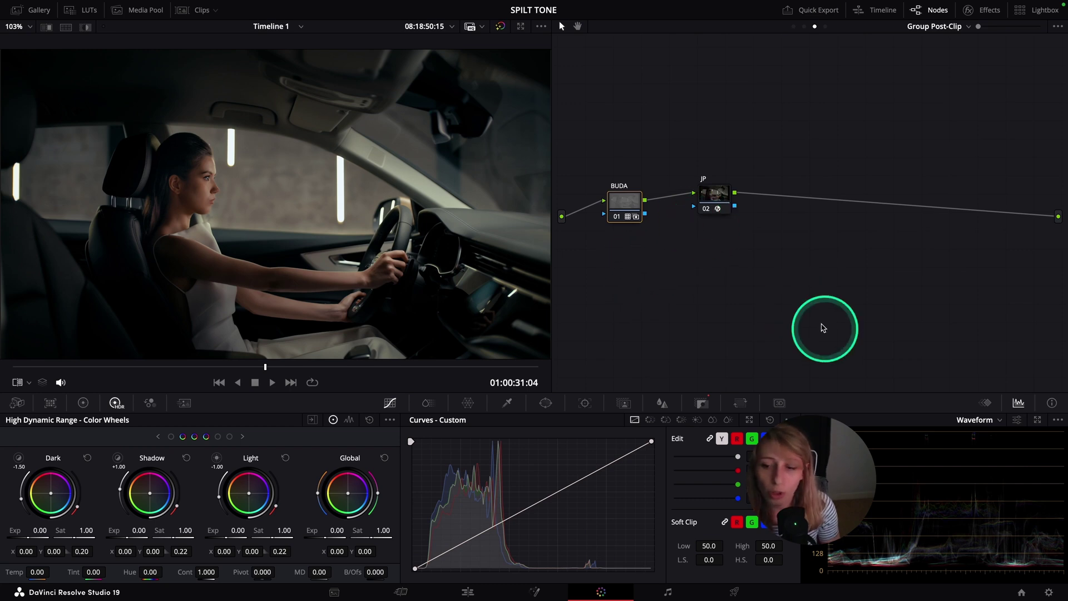
Step: Examine the Color Space Transform on the group pre-clip IN node, and the DCTL settings on the group post-clip JP node
{"action": "left_click", "coordinate": [794, 26]}
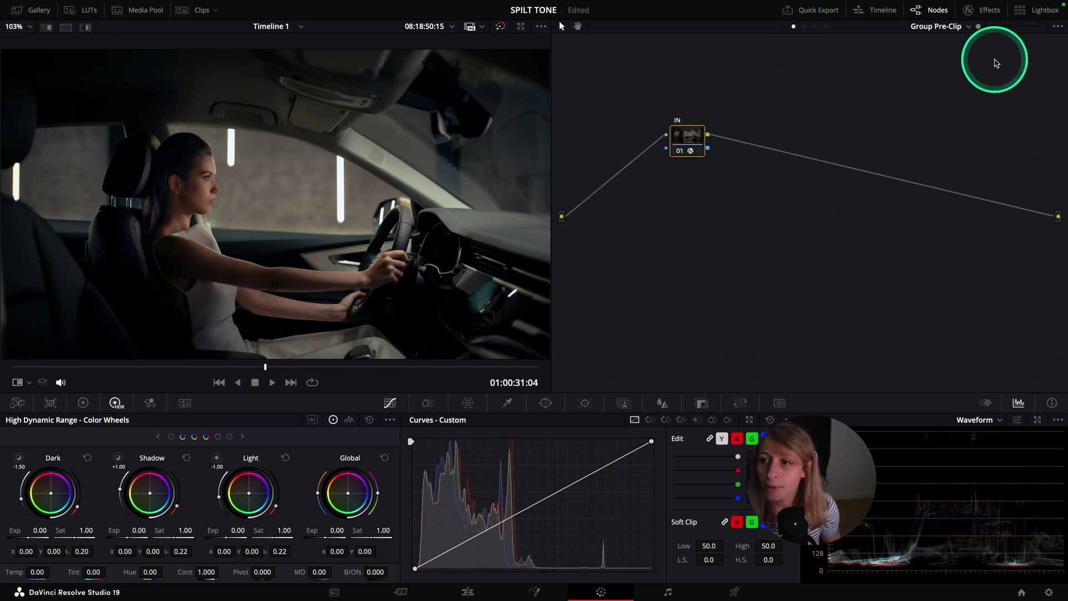
{"action": "left_click", "coordinate": [986, 10]}
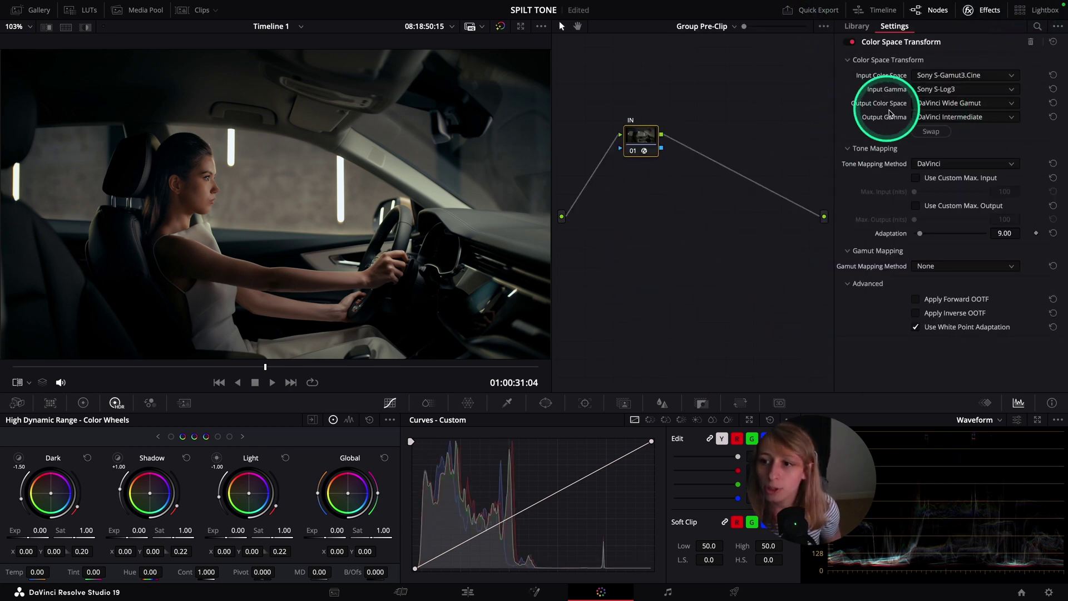
{"action": "left_click", "coordinate": [727, 28]}
{"action": "left_click", "coordinate": [726, 62]}
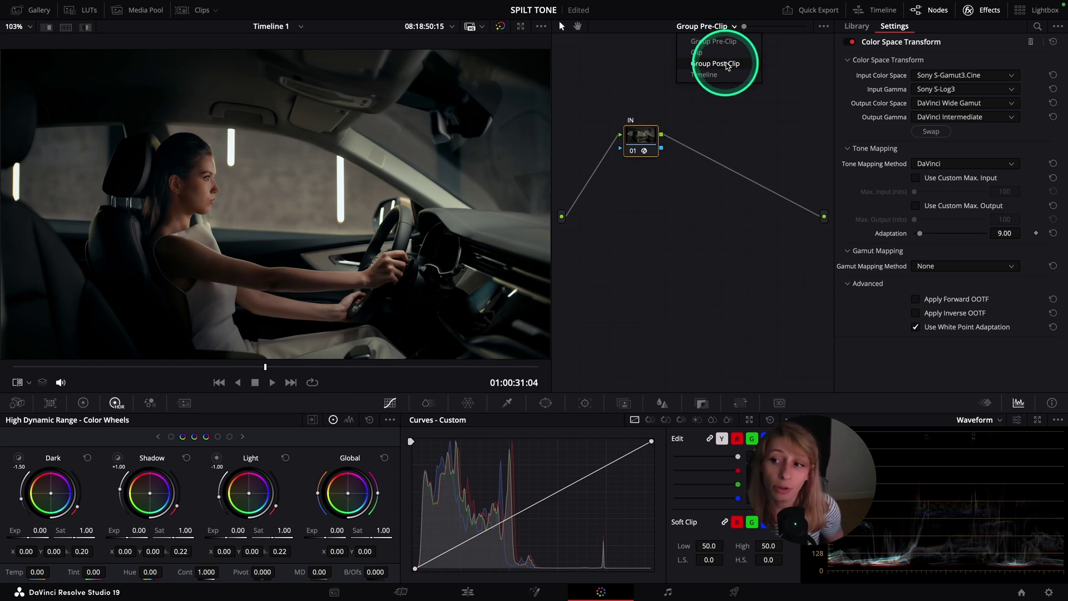
{"action": "left_click", "coordinate": [727, 63]}
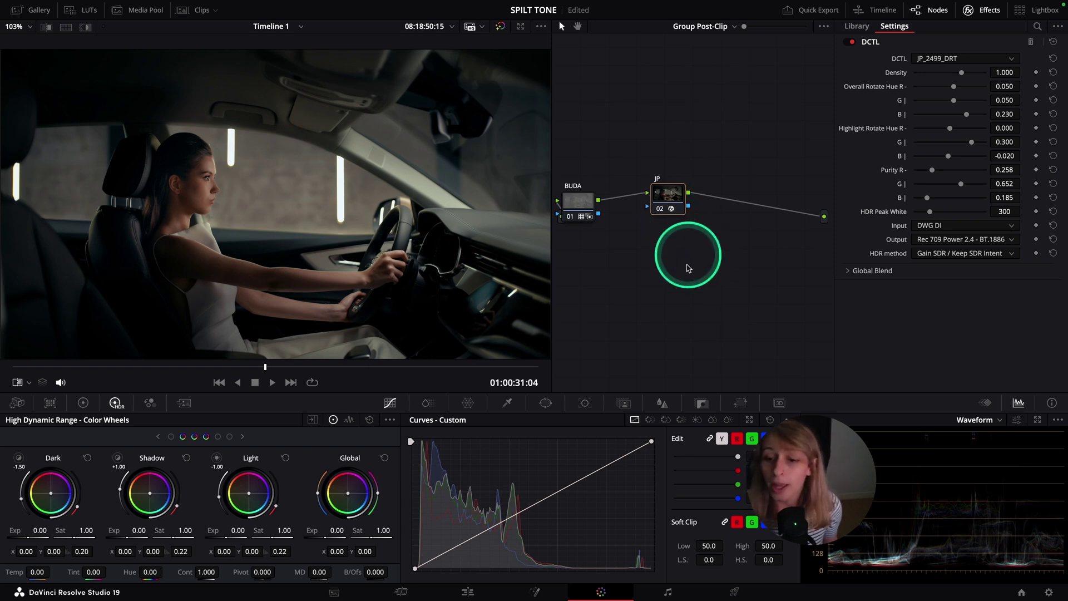
Step: Check the color science, timeline and output color space in the project's color management settings, leaving them unchanged
{"action": "left_click", "coordinate": [1049, 592]}
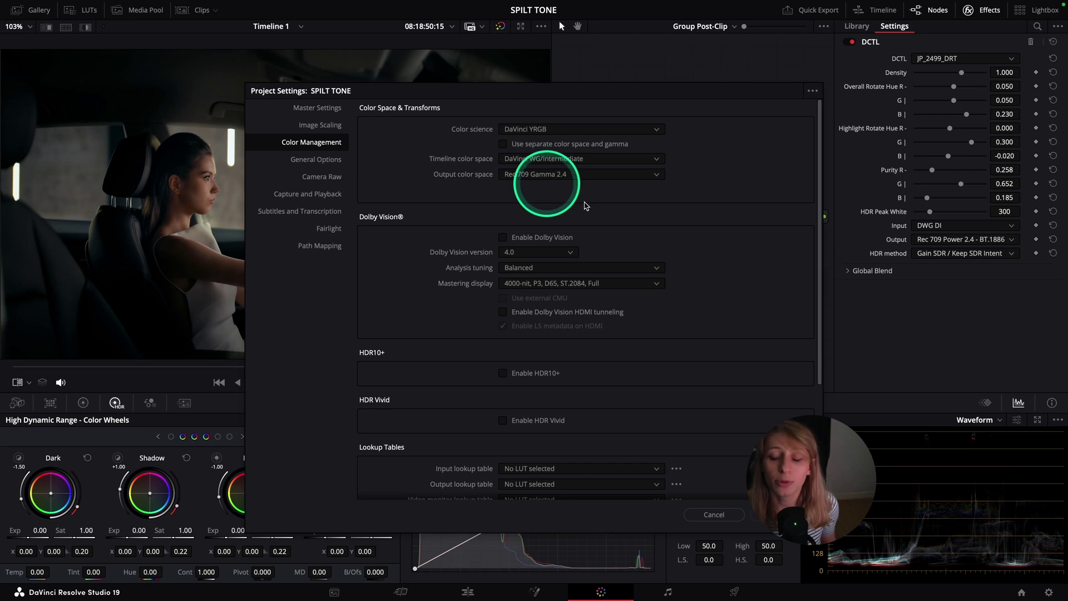
{"action": "left_click", "coordinate": [715, 514]}
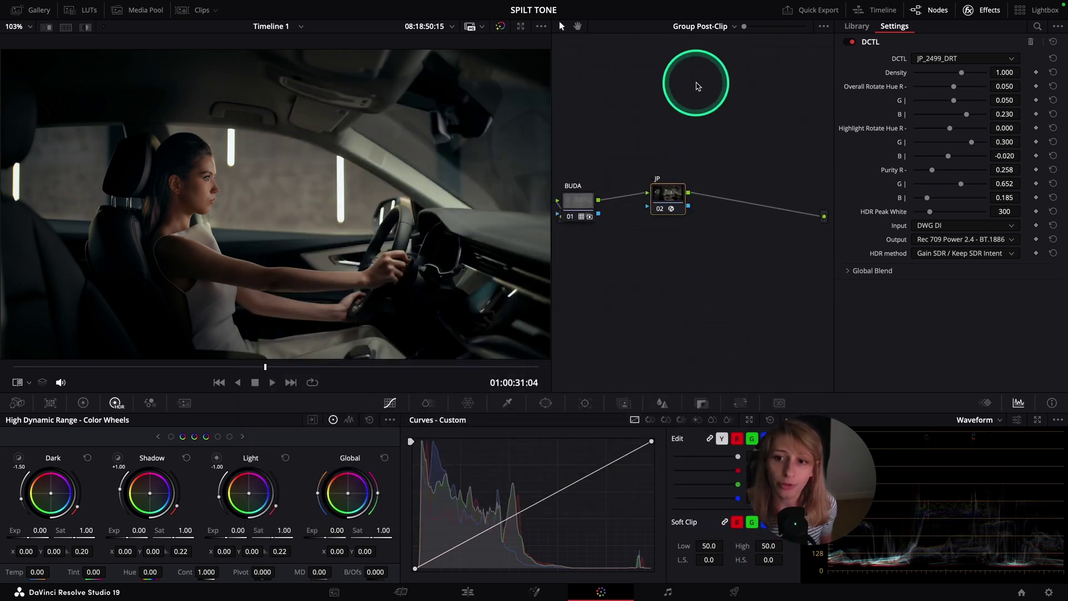
Step: Reveal the LUT applied to the BUDA node in the LUT browser and close the browser
{"action": "left_click", "coordinate": [578, 202]}
{"action": "right_click", "coordinate": [576, 204]}
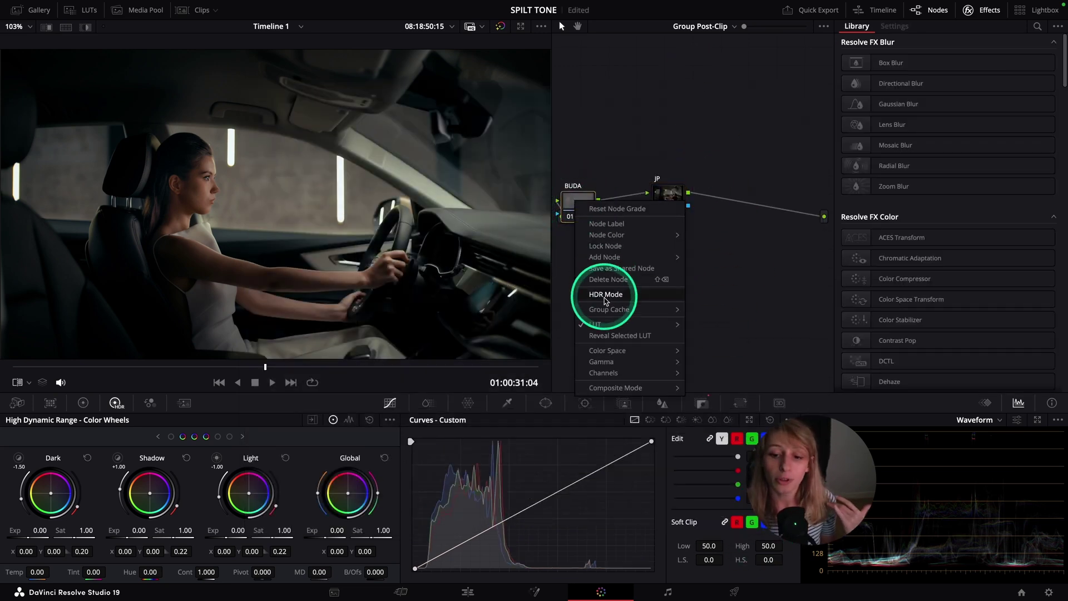
{"action": "left_click", "coordinate": [606, 335]}
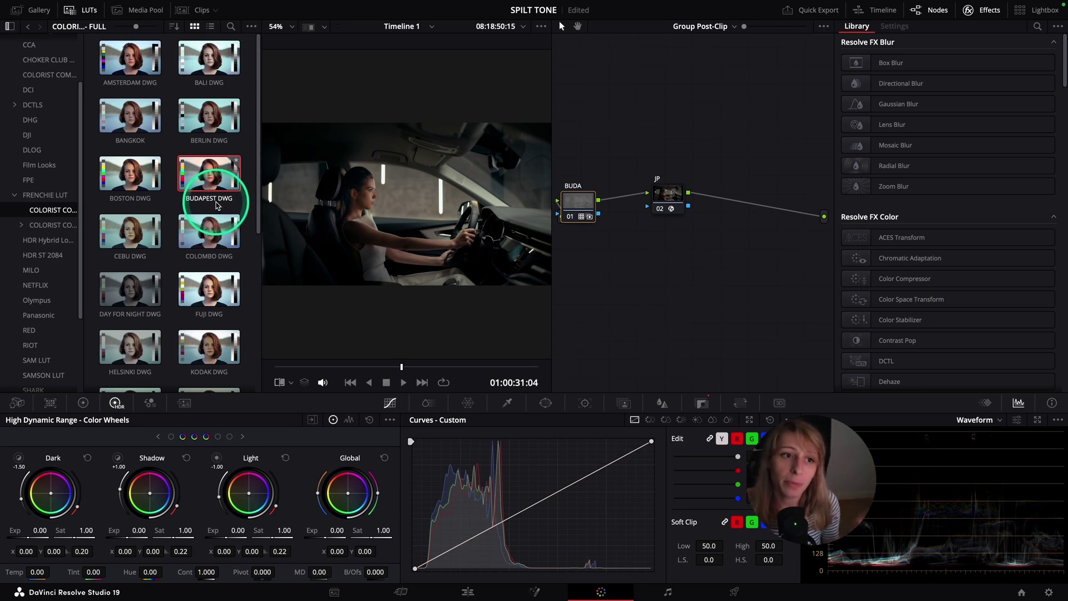
{"action": "left_click", "coordinate": [85, 10]}
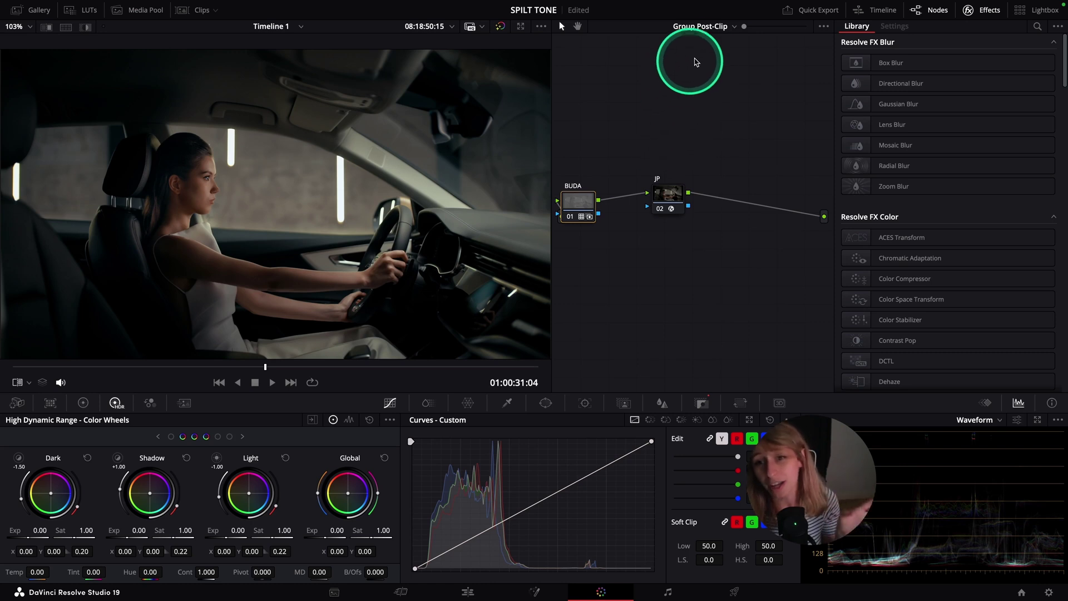
Step: Switch the node graph to clip level and hide the effects library to show the full node tree
{"action": "left_click", "coordinate": [702, 27]}
{"action": "left_click", "coordinate": [703, 53]}
{"action": "left_click", "coordinate": [739, 113]}
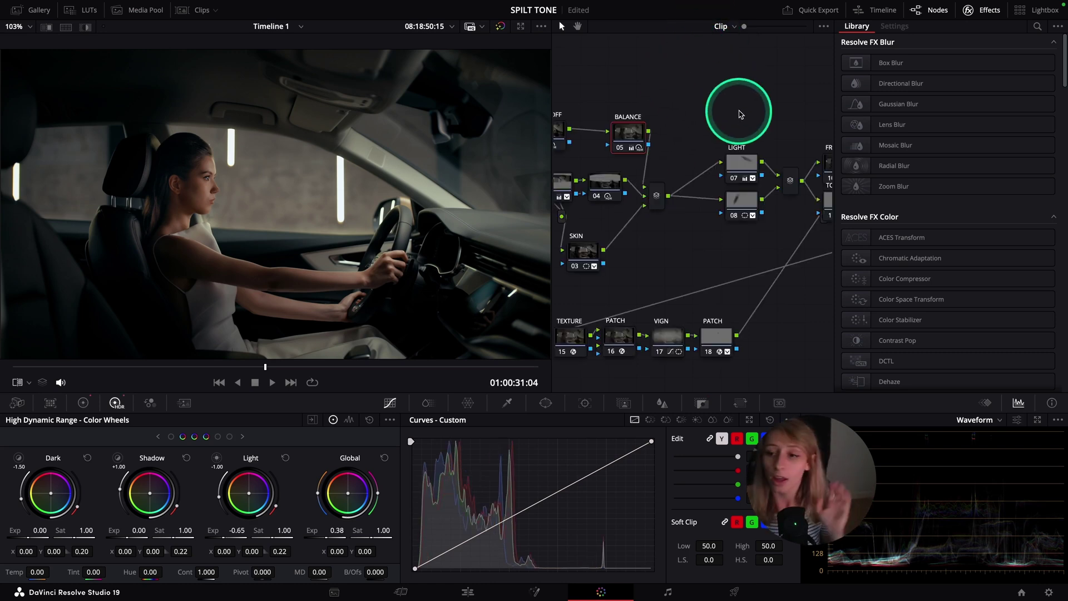
{"action": "left_click", "coordinate": [971, 11]}
{"action": "left_click", "coordinate": [941, 131]}
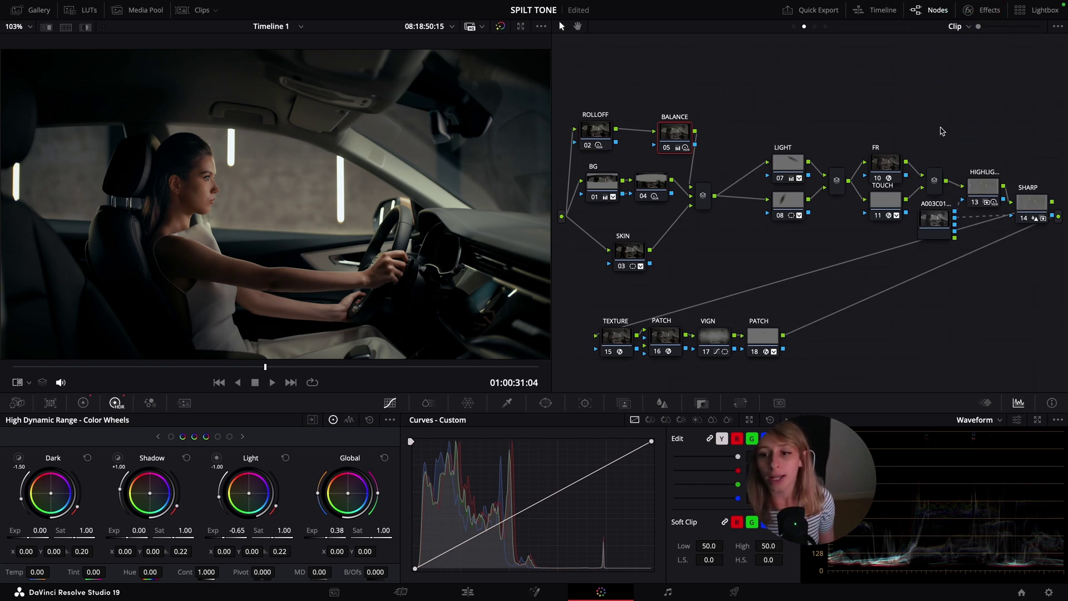
Step: Examine the BALANCE node's temperature and tint corrections in the primaries color wheels
{"action": "left_click", "coordinate": [671, 119]}
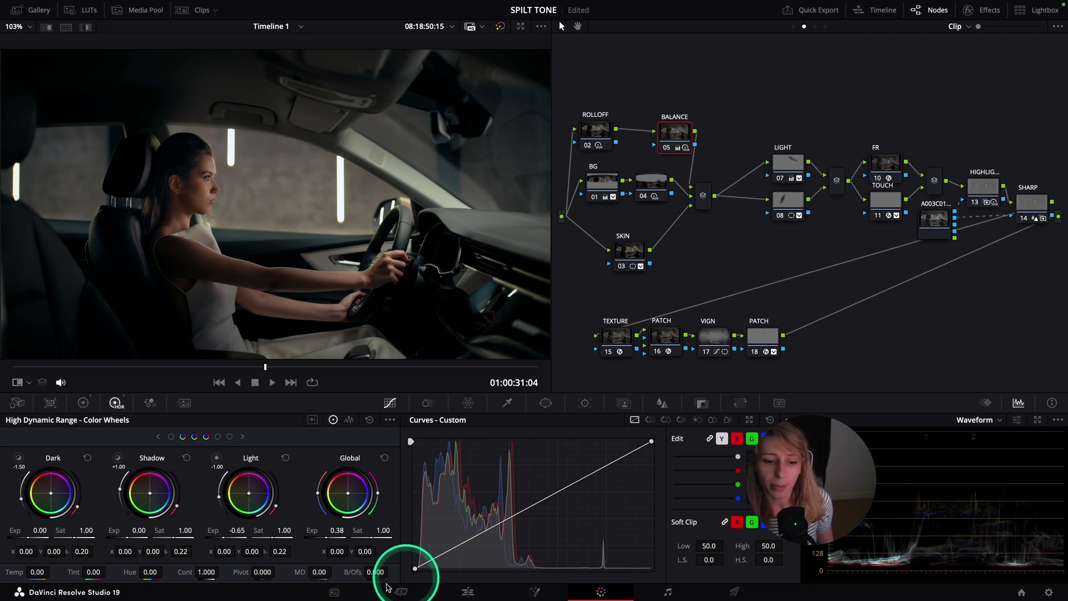
{"action": "left_click", "coordinate": [362, 517]}
{"action": "left_click", "coordinate": [83, 402]}
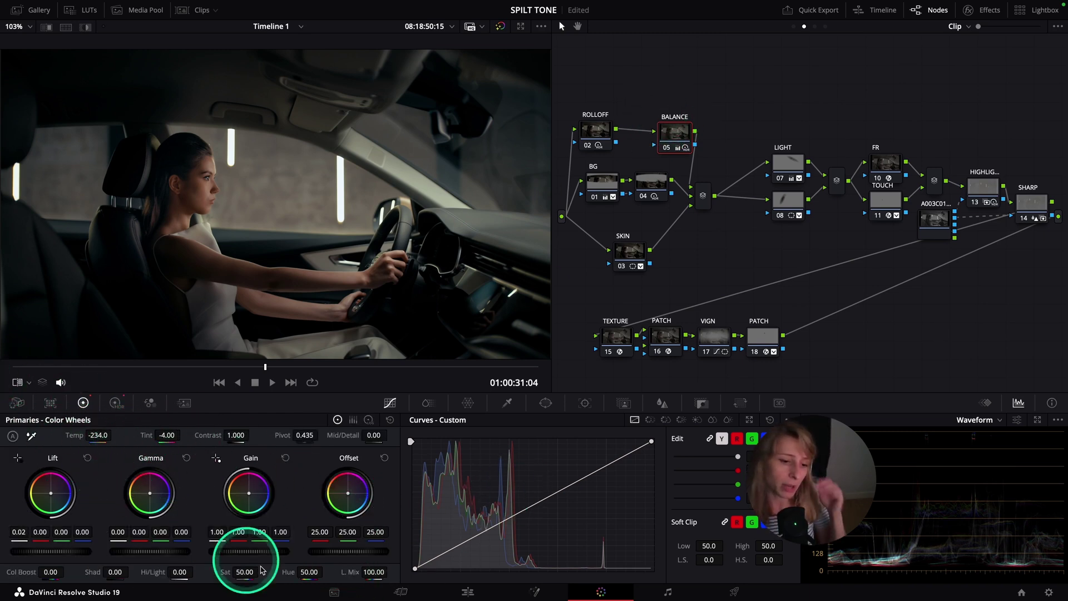
Step: Rename the ROLLOFF node to DARK and show its HDR color wheels
{"action": "left_click", "coordinate": [595, 130]}
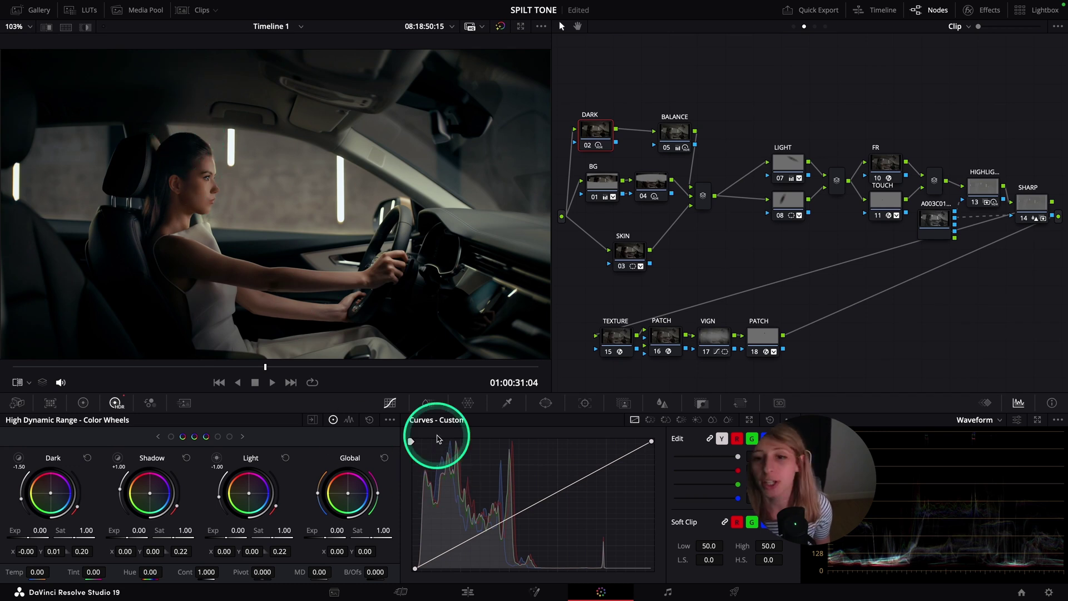
Step: Examine the BG node's primary corrections and display its Magic Mask overlay over the background
{"action": "left_click", "coordinate": [601, 181]}
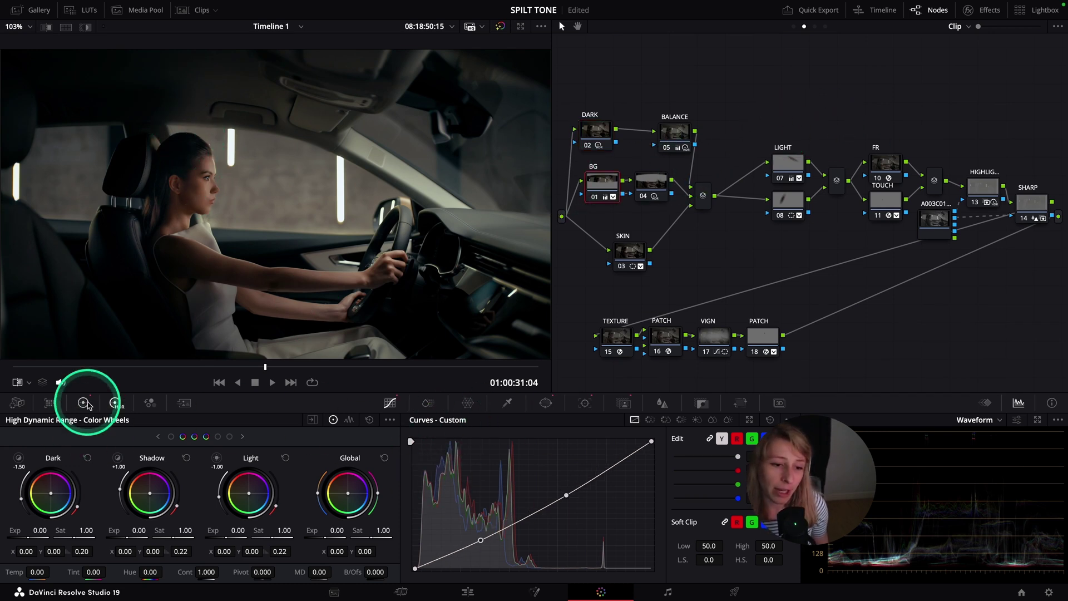
{"action": "left_click", "coordinate": [83, 403]}
{"action": "left_click", "coordinate": [624, 403]}
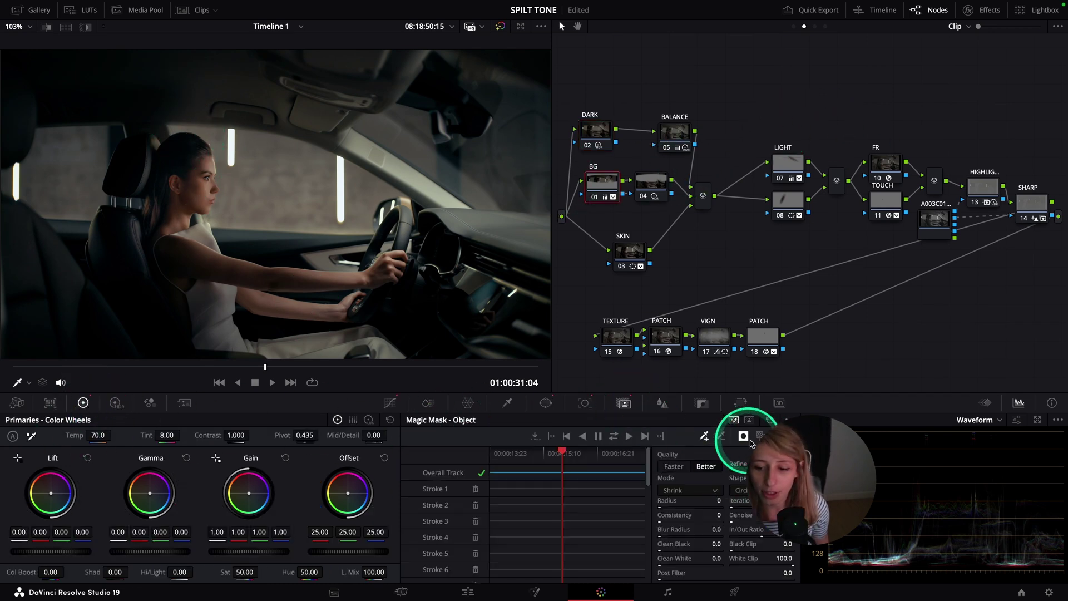
{"action": "left_click", "coordinate": [744, 436]}
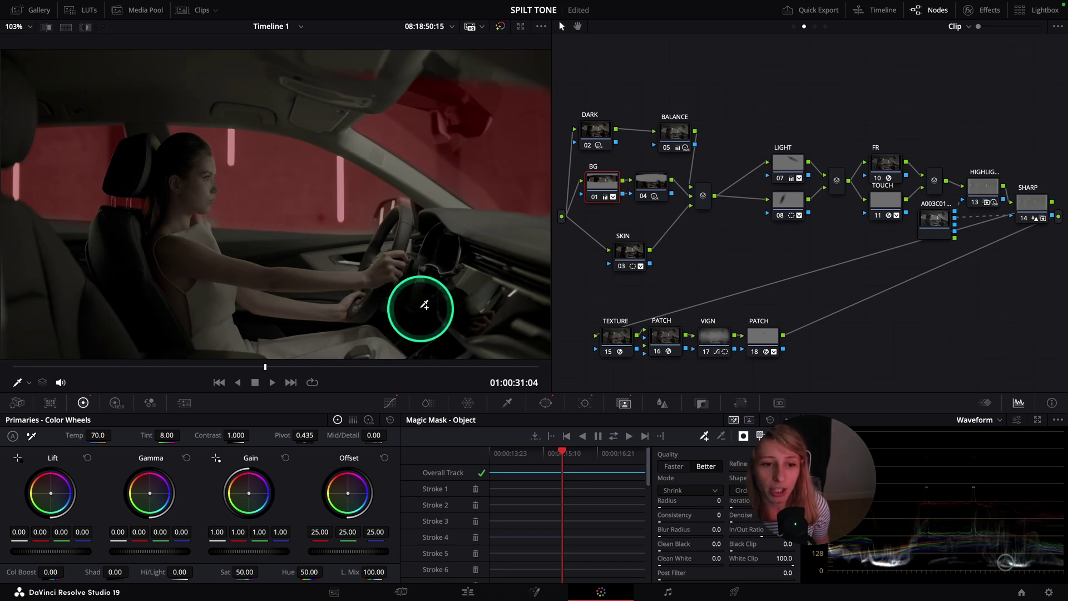
Step: Move the playhead to 01:00:30:23 and compare the image with the BG node disabled and enabled
{"action": "left_click_drag", "start_coordinate": [349, 367], "coordinate": [238, 366]}
{"action": "key", "text": "ctrl+d"}
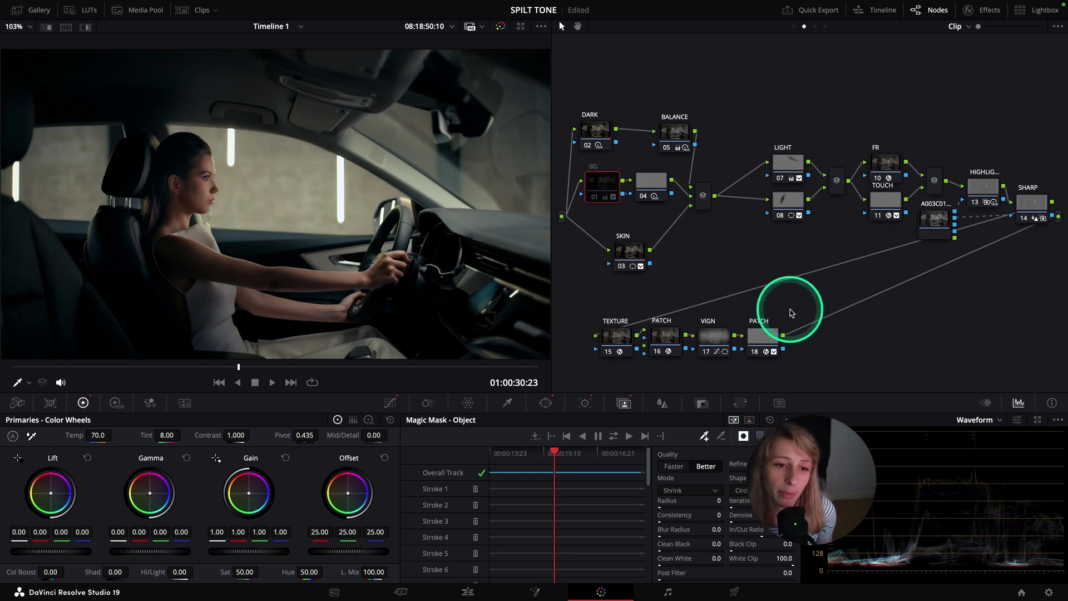
{"action": "key", "text": "ctrl+d"}
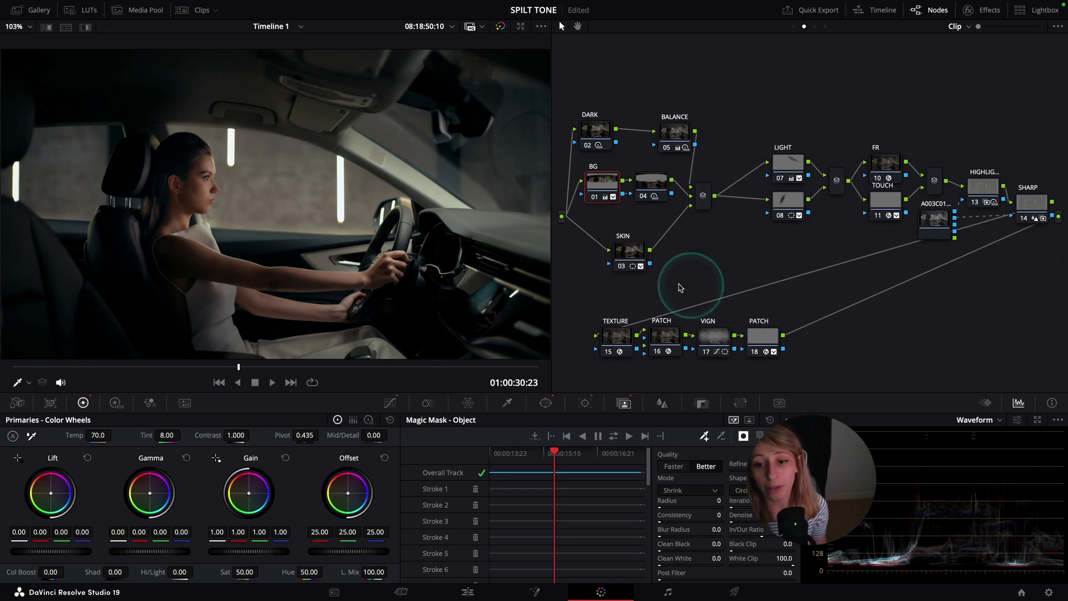
Step: Compare the image with the SKIN node disabled and enabled, and check its Magic Mask overlay
{"action": "left_click", "coordinate": [637, 251]}
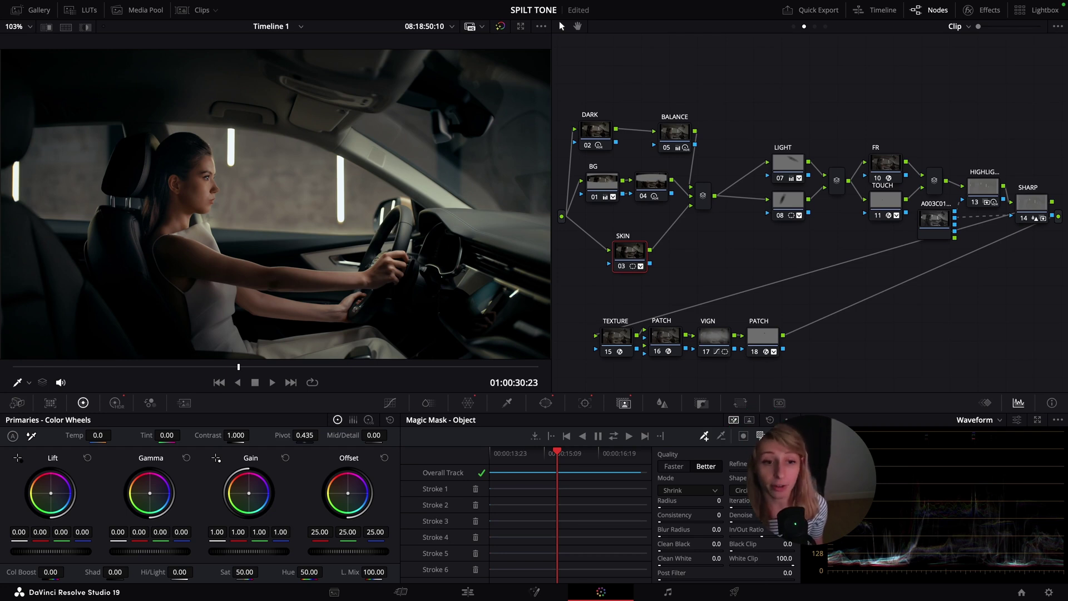
{"action": "key", "text": "ctrl+d"}
{"action": "key", "text": "ctrl+d"}
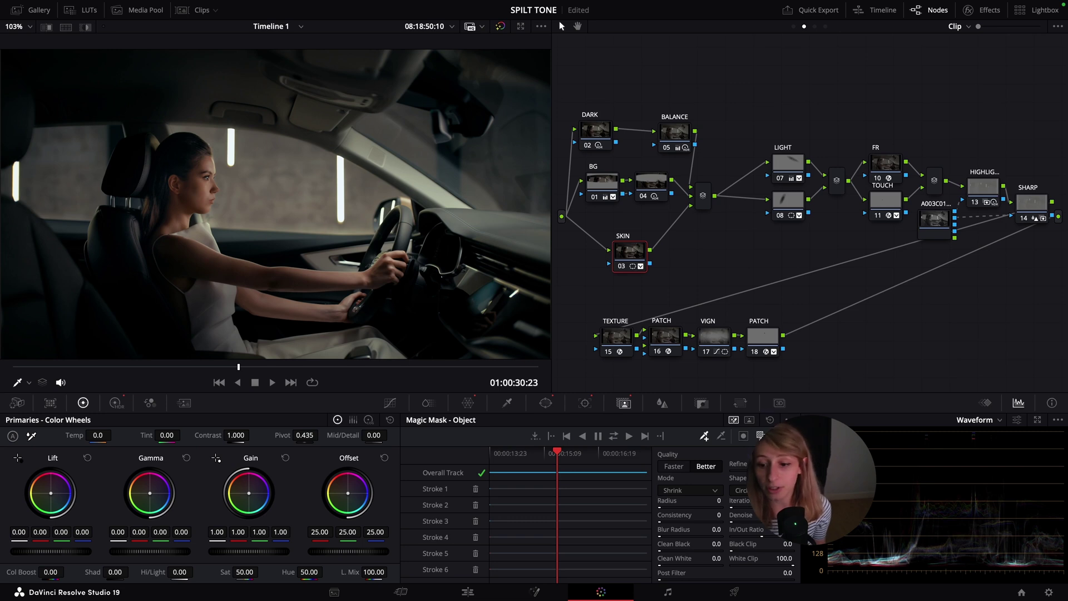
{"action": "left_click", "coordinate": [744, 436]}
{"action": "left_click", "coordinate": [744, 435]}
{"action": "key", "text": "ctrl+d"}
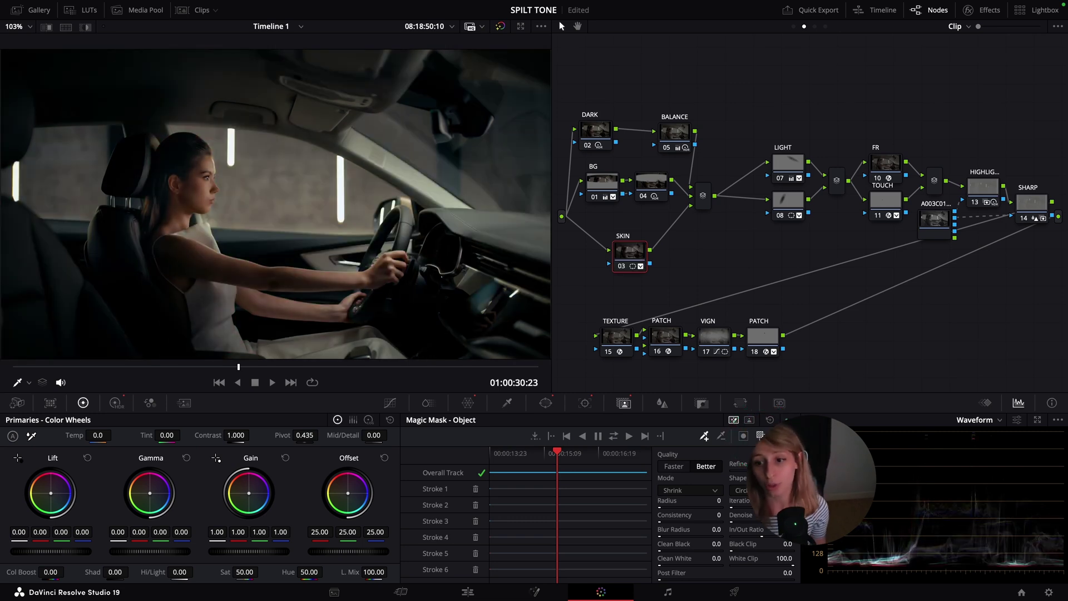
Step: Compare the image with the LIGHT node 07 and node 08 disabled and enabled
{"action": "left_click", "coordinate": [790, 160]}
{"action": "key", "text": "ctrl+d"}
{"action": "key", "text": "ctrl+d"}
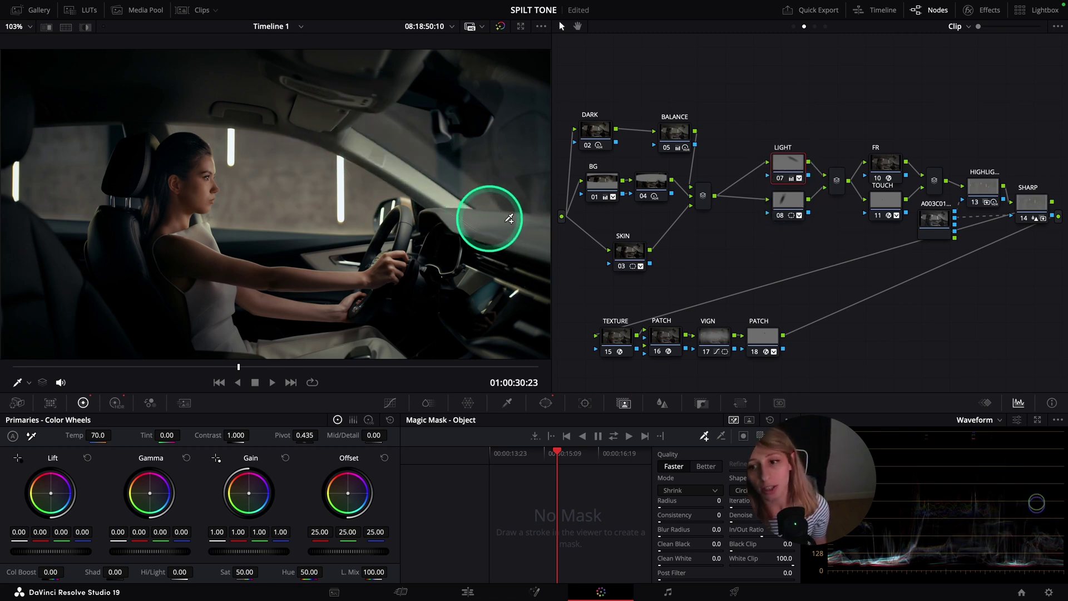
{"action": "left_click", "coordinate": [788, 200]}
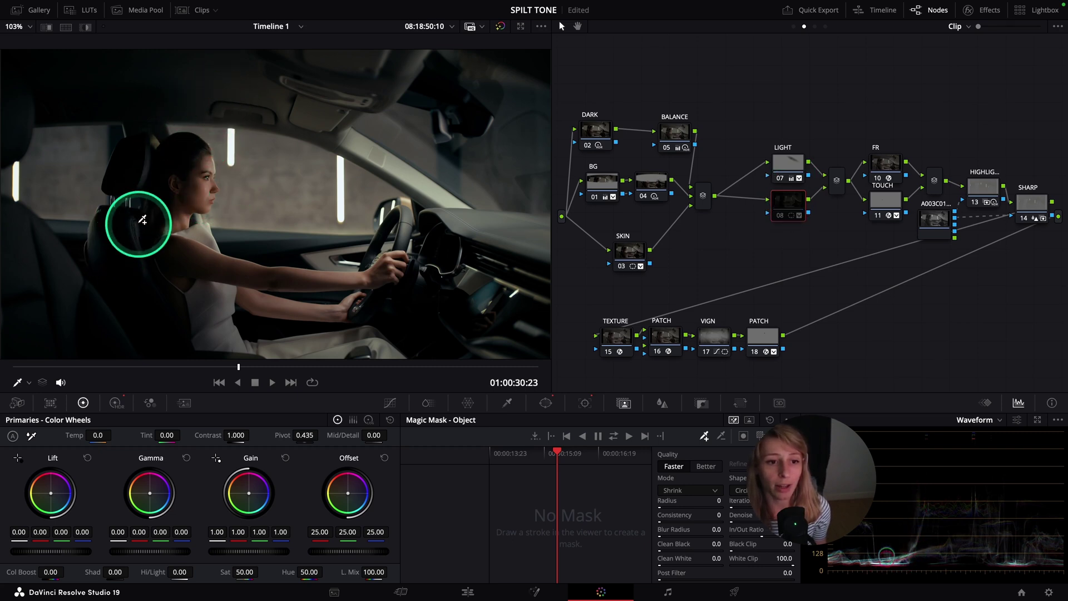
Step: Examine the effect of the FR and TOUCH nodes on the woman's face, comparing TOUCH disabled and enabled
{"action": "left_click", "coordinate": [888, 173]}
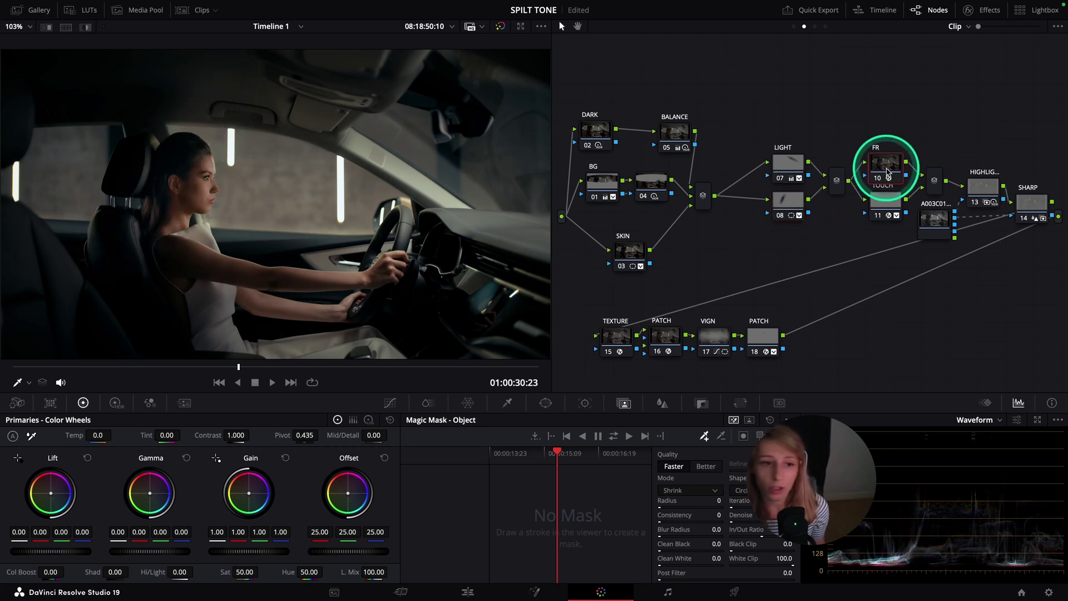
{"action": "scroll", "coordinate": [219, 217], "scroll_direction": "up", "scroll_amount": 5}
{"action": "scroll", "coordinate": [148, 218], "scroll_direction": "up", "scroll_amount": 2}
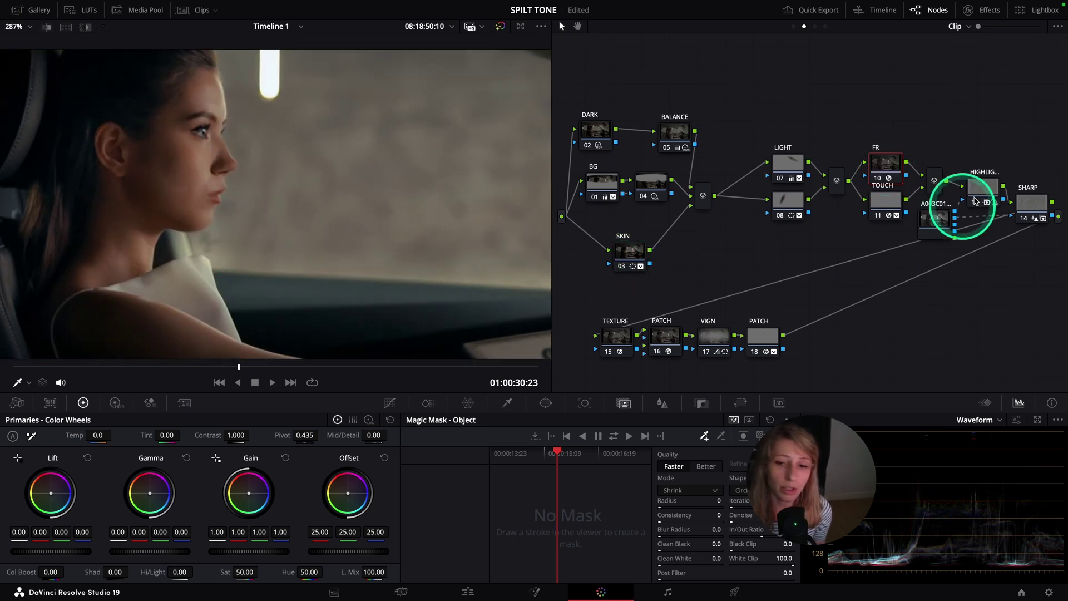
{"action": "left_click", "coordinate": [886, 204]}
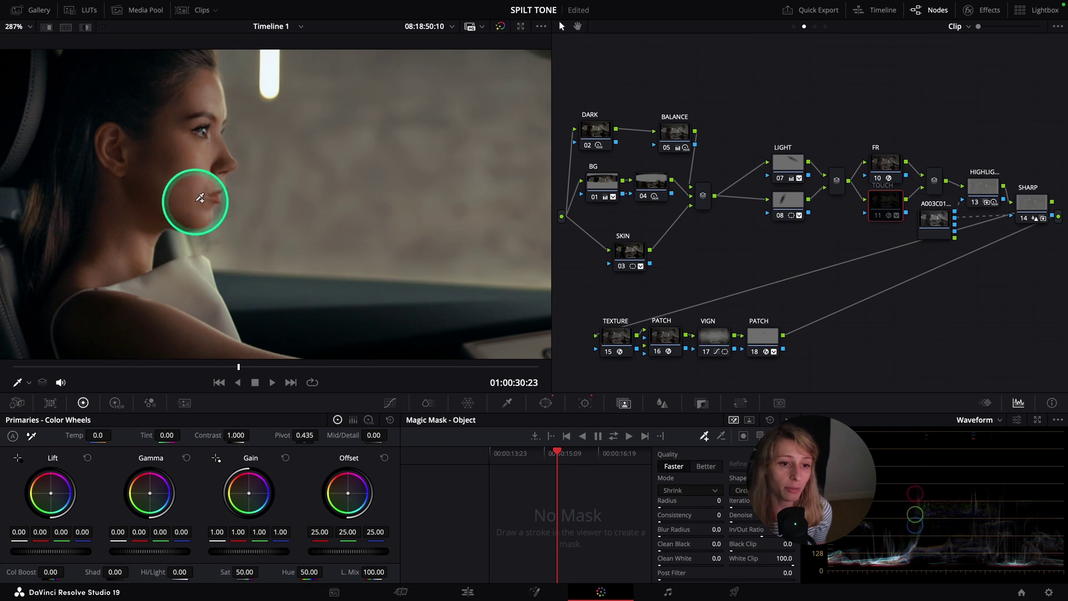
{"action": "scroll", "coordinate": [935, 239], "scroll_direction": "right", "scroll_amount": 2}
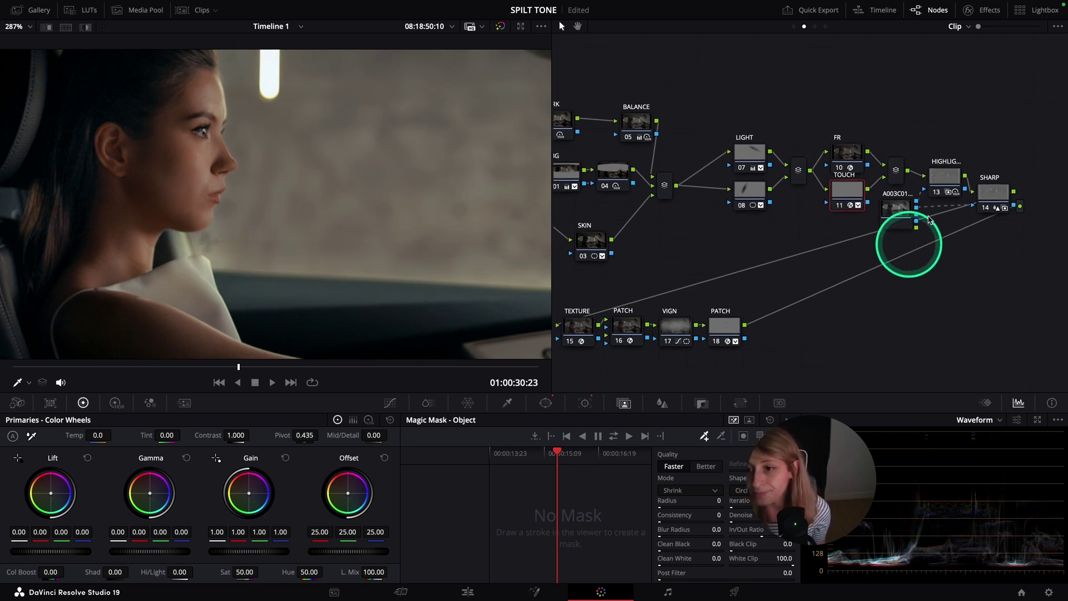
Step: Review the highlight node 13 and the SHARP node with the whole frame in view
{"action": "left_click", "coordinate": [946, 177]}
{"action": "scroll", "coordinate": [276, 205], "scroll_direction": "down", "scroll_amount": 5}
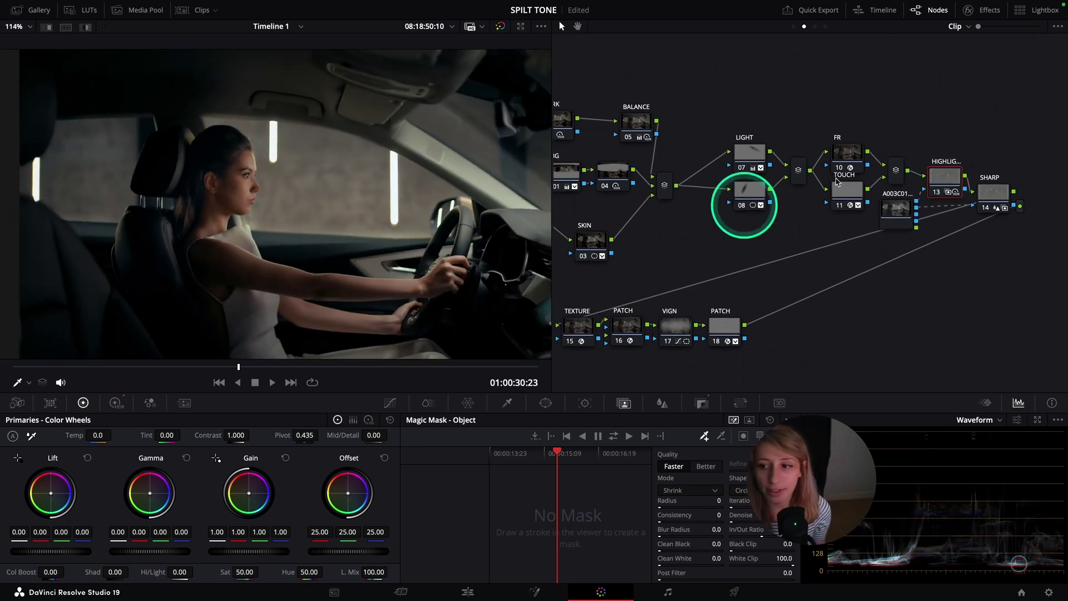
{"action": "left_click", "coordinate": [1001, 192]}
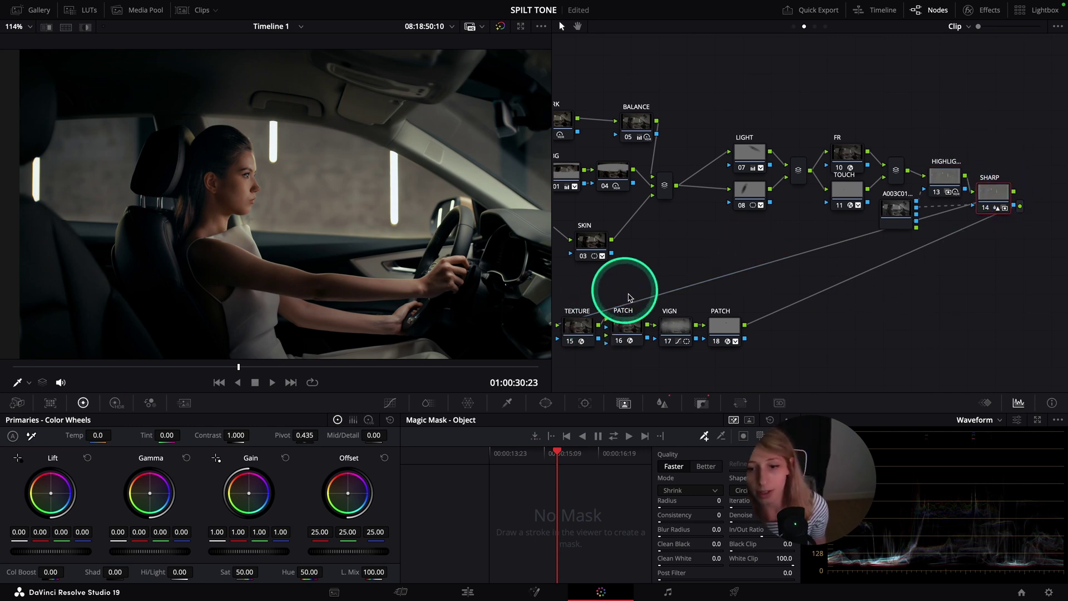
Step: Review the lower node chain, from the TEXTURE node to the final PATCH node
{"action": "scroll", "coordinate": [635, 301], "scroll_direction": "left", "scroll_amount": 3}
{"action": "scroll", "coordinate": [635, 300], "scroll_direction": "down", "scroll_amount": 2}
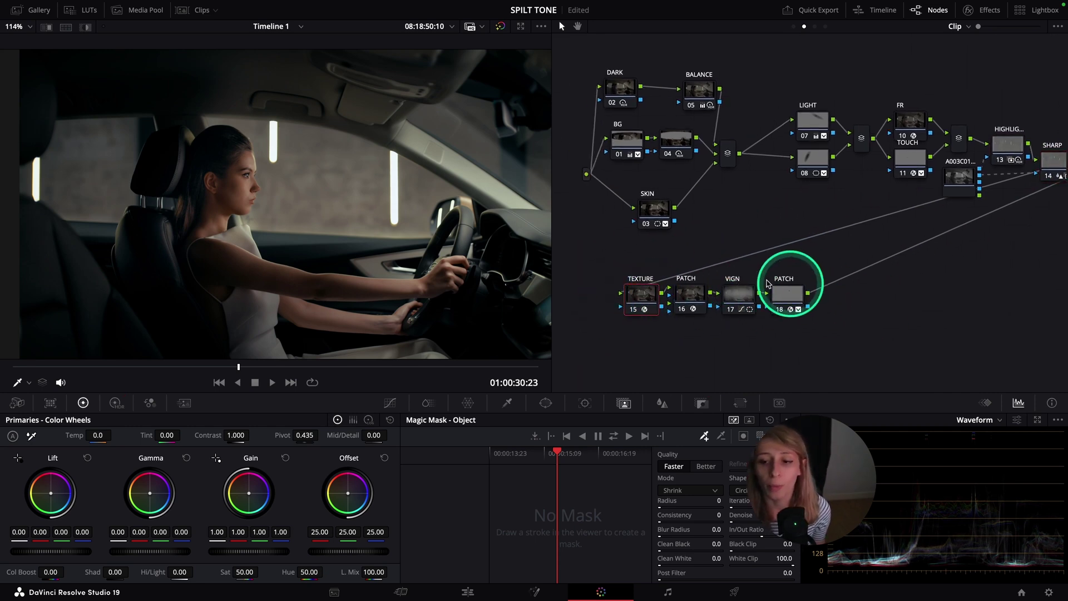
{"action": "left_click", "coordinate": [787, 294]}
{"action": "scroll", "coordinate": [907, 273], "scroll_direction": "up", "scroll_amount": 2}
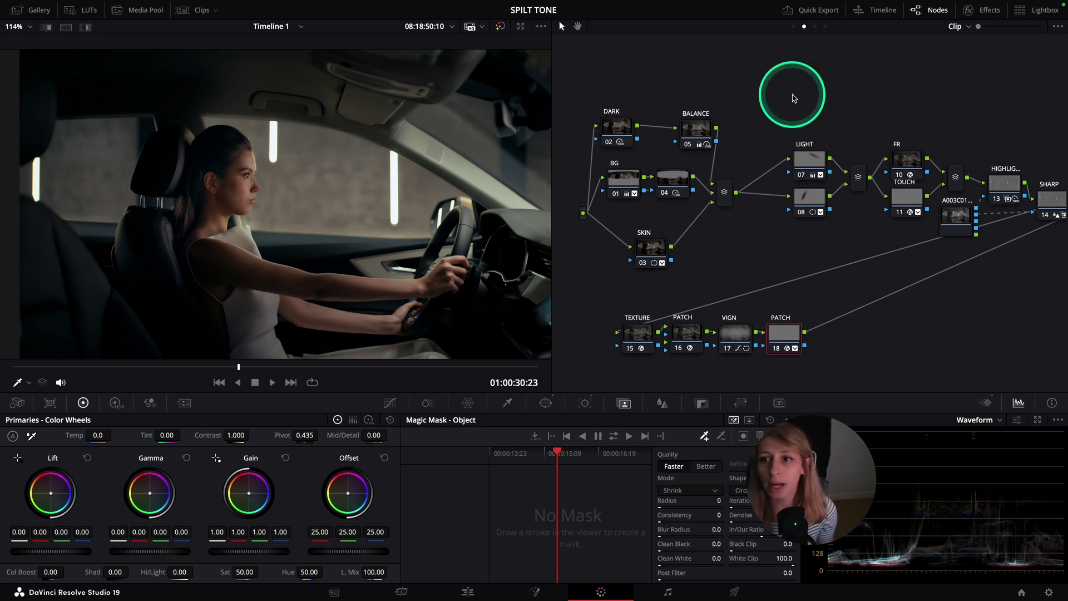
Step: Look at the group post-clip nodes again and return to the clip-level node tree
{"action": "left_click", "coordinate": [815, 26]}
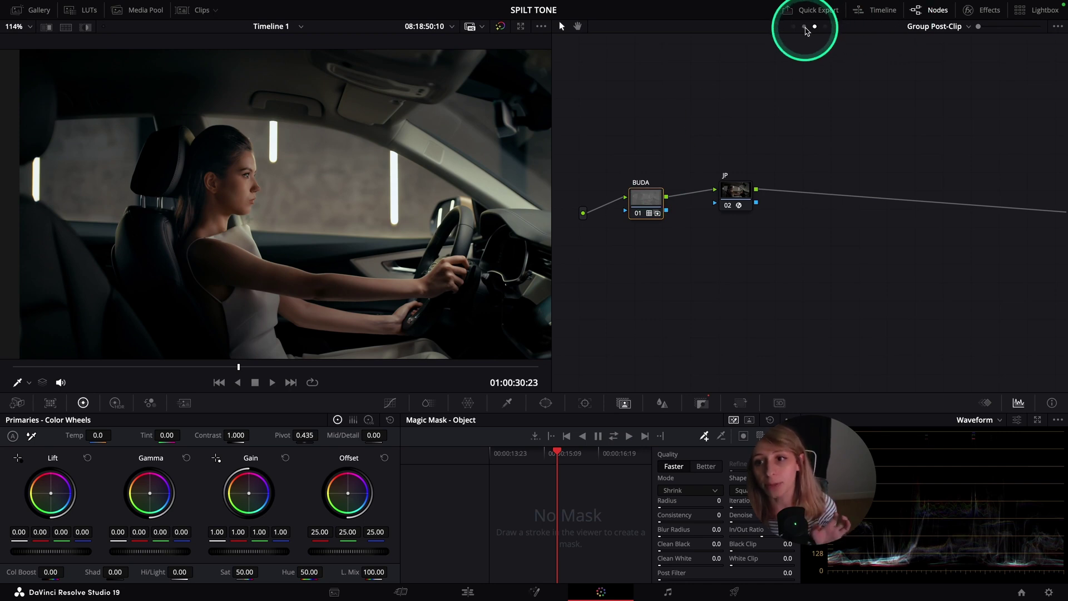
{"action": "left_click", "coordinate": [804, 26]}
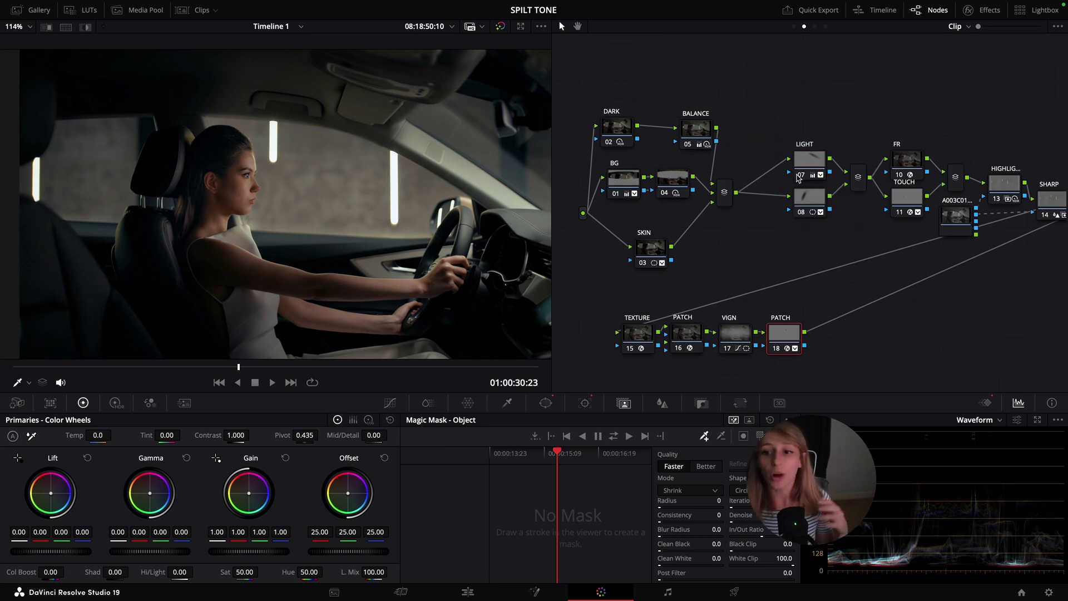
Step: Insert a serial node between the first parallel mixer and the LIGHT branch, place it below, and show its custom curves
{"action": "left_click", "coordinate": [726, 204]}
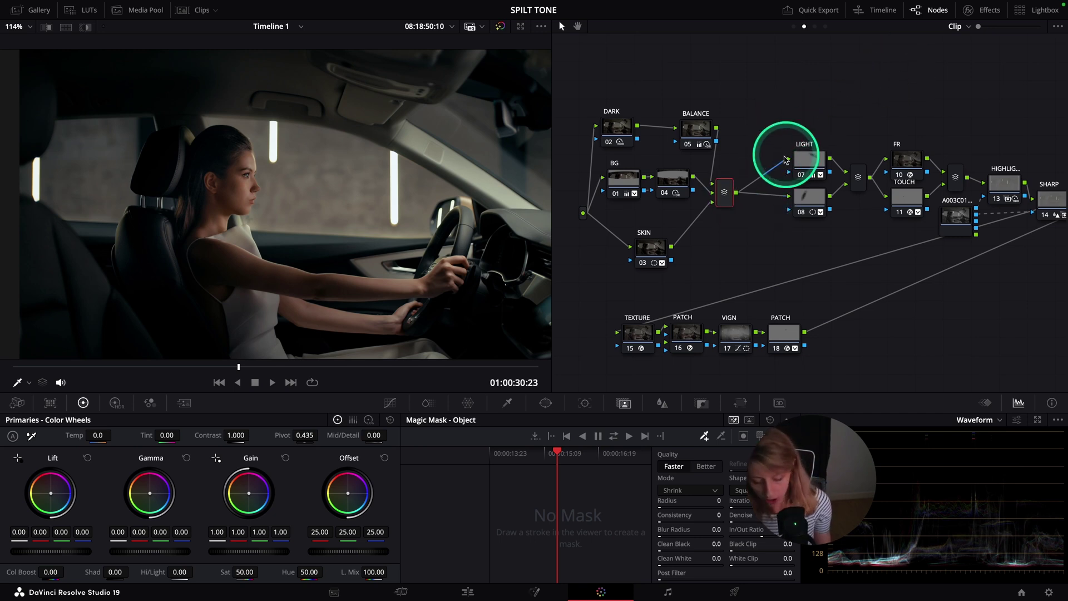
{"action": "left_click", "coordinate": [770, 169]}
{"action": "key", "text": "alt+s"}
{"action": "left_click_drag", "start_coordinate": [768, 159], "coordinate": [765, 255]}
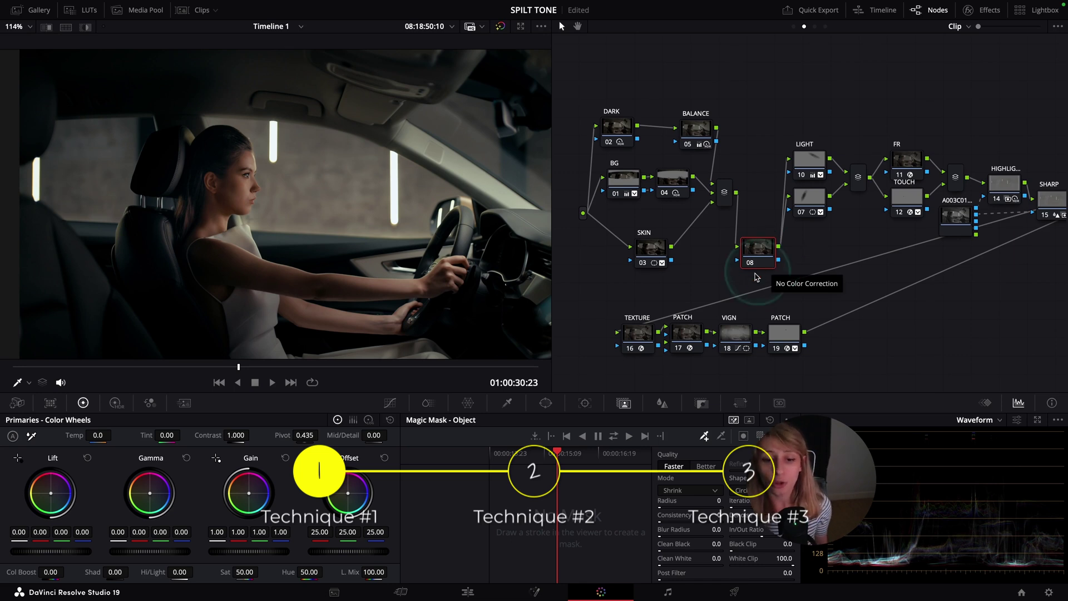
{"action": "left_click", "coordinate": [392, 404]}
{"action": "left_click", "coordinate": [733, 427]}
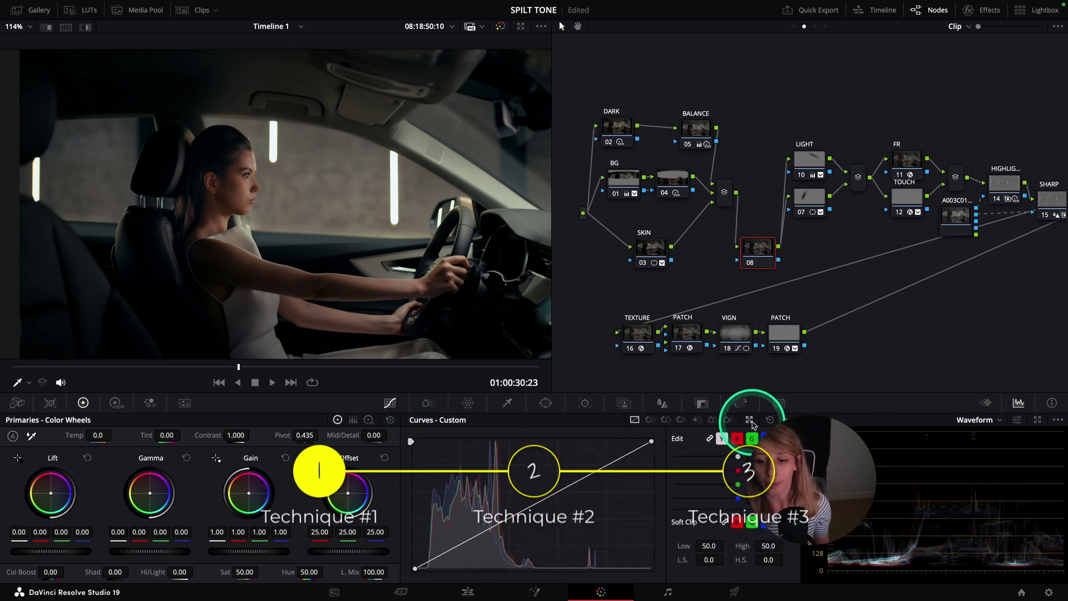
{"action": "left_click", "coordinate": [816, 289]}
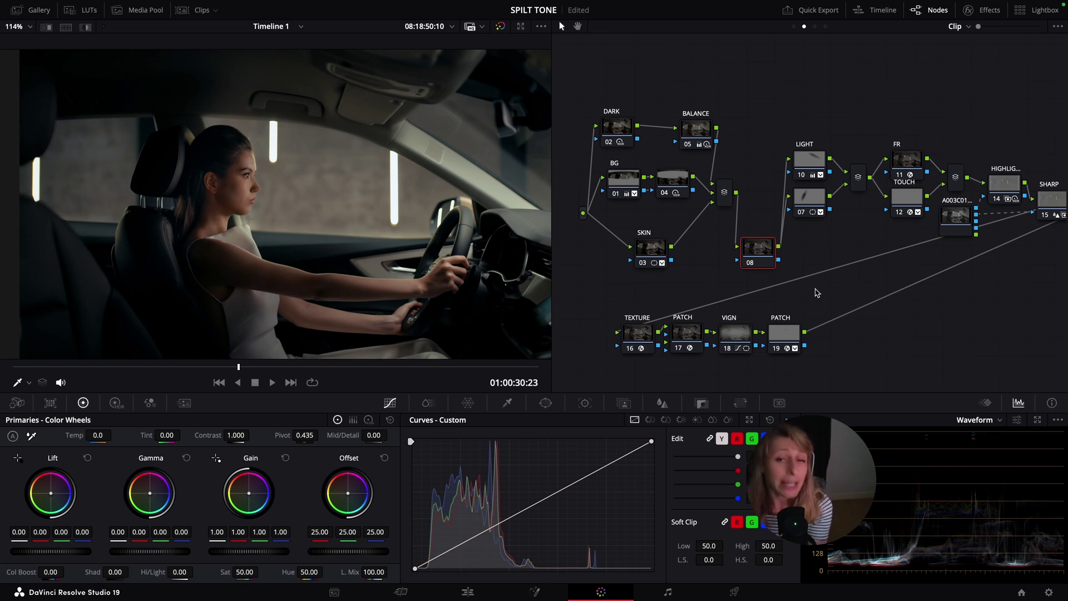
Step: Label the new node SPLIT TONE and disable all the other clip-level nodes
{"action": "left_click", "coordinate": [845, 236]}
{"action": "left_click", "coordinate": [753, 252]}
{"action": "left_click", "coordinate": [672, 354]}
{"action": "left_click", "coordinate": [801, 317]}
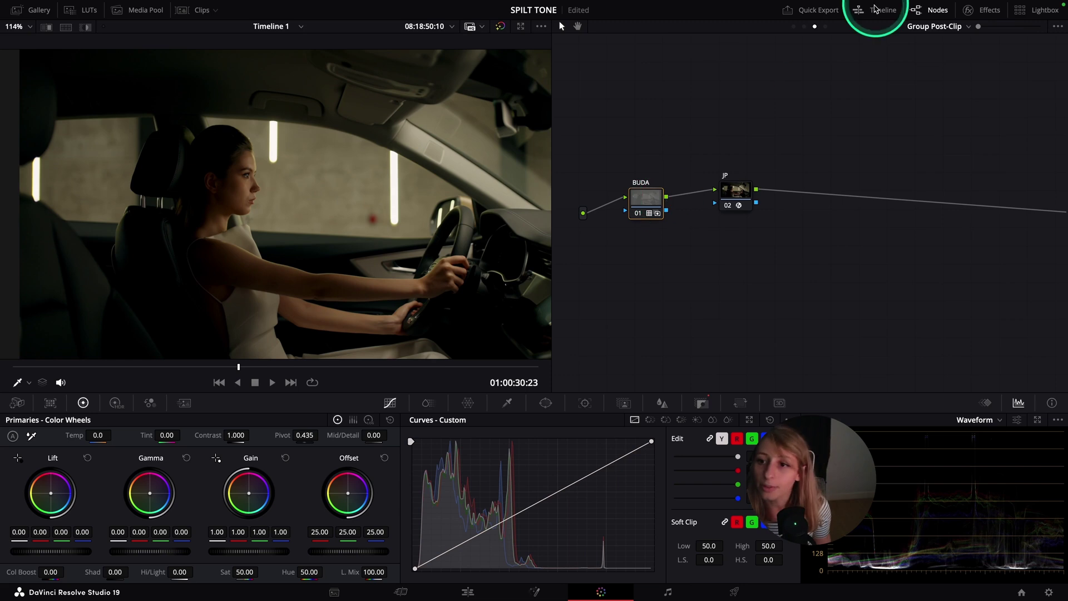
Step: Disable the BUDA node at group post-clip level, check the pre-clip IN node, and return to the clip-level nodes
{"action": "left_click", "coordinate": [736, 192]}
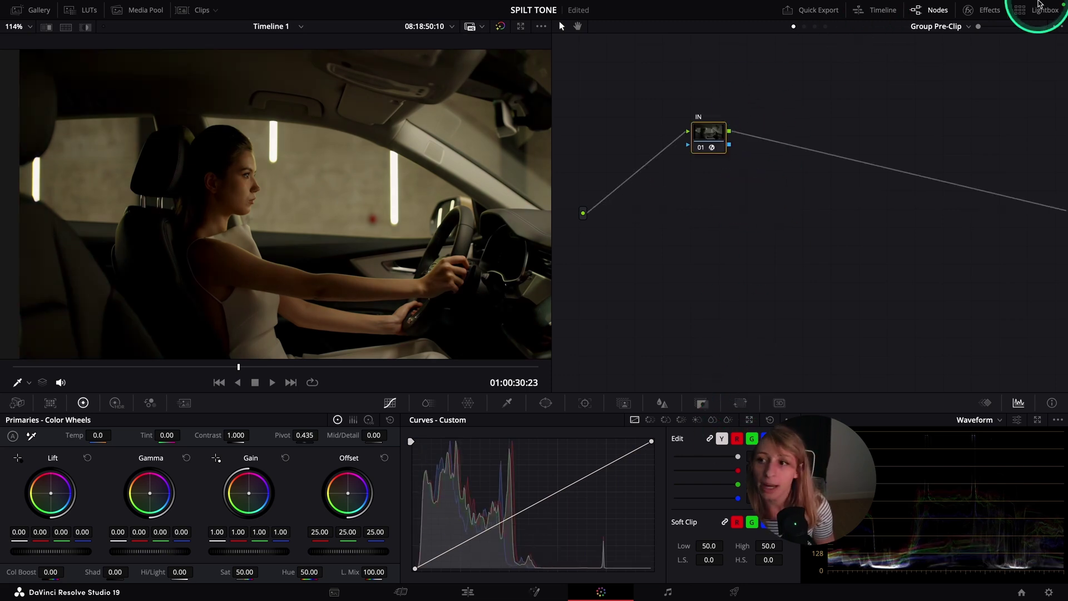
{"action": "left_click", "coordinate": [990, 11]}
{"action": "left_click", "coordinate": [990, 11]}
{"action": "left_click", "coordinate": [824, 44]}
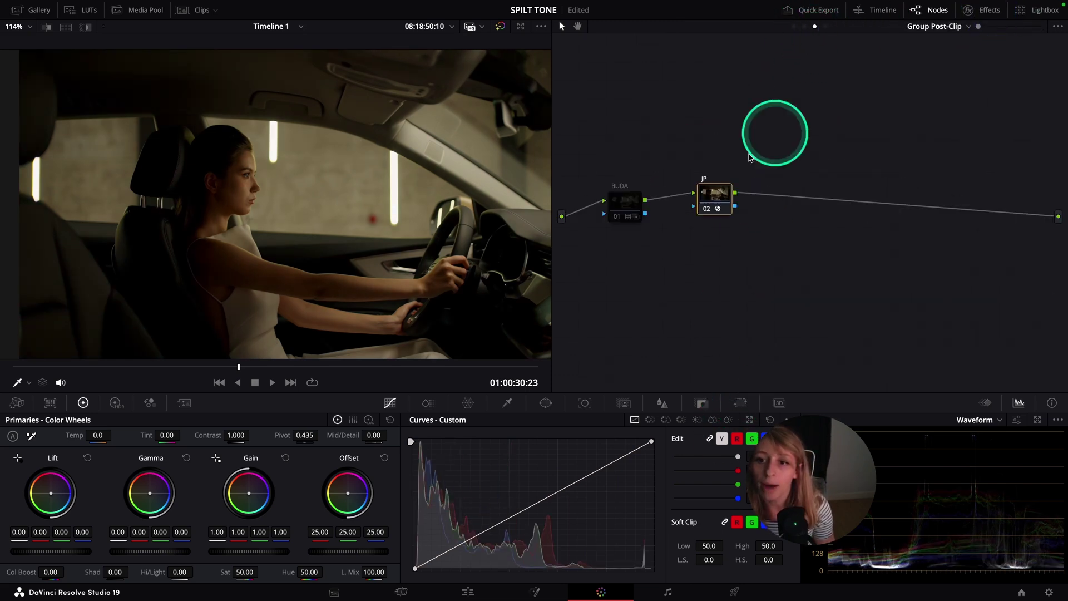
{"action": "left_click", "coordinate": [982, 11]}
{"action": "left_click", "coordinate": [982, 11]}
{"action": "left_click", "coordinate": [804, 26]}
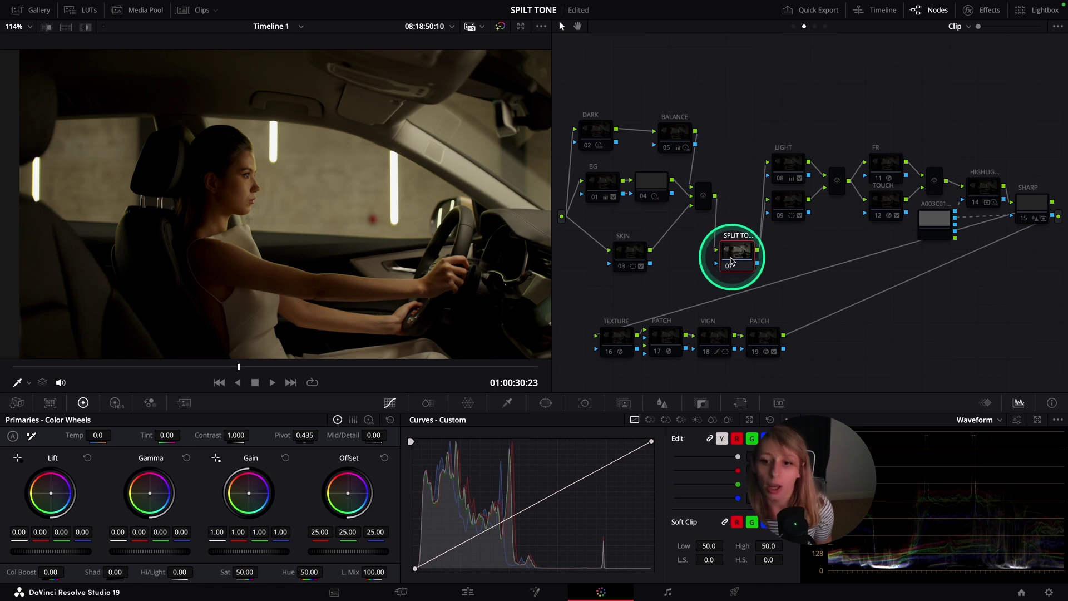
Step: Set the SPLIT TONE node's global HDR saturation to 0.00 and reduce its contrast to a flat grey image
{"action": "left_click", "coordinate": [110, 408]}
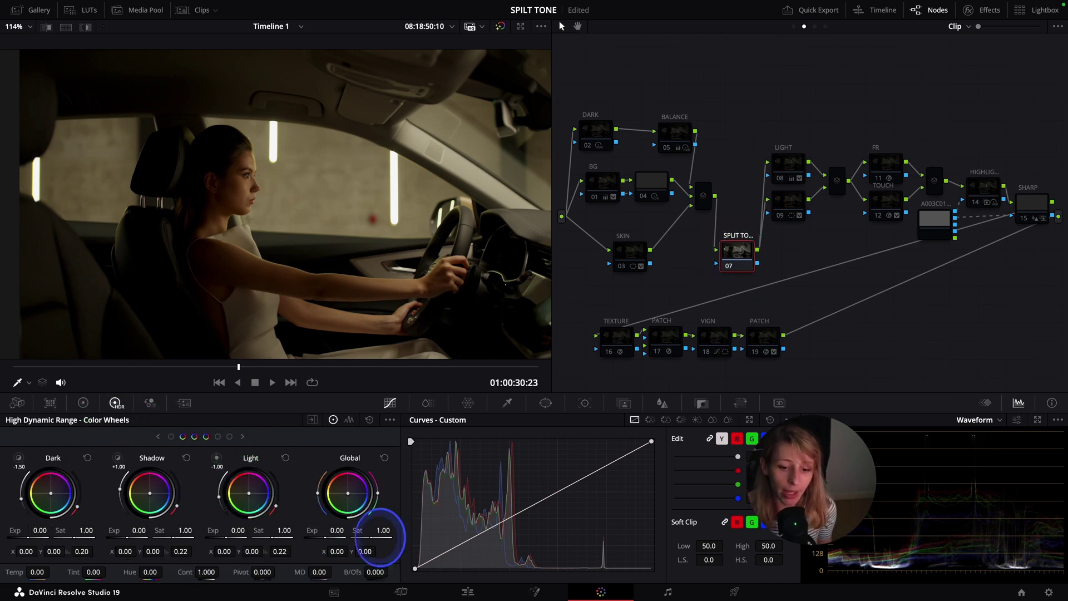
{"action": "left_click_drag", "start_coordinate": [382, 535], "coordinate": [82, 502]}
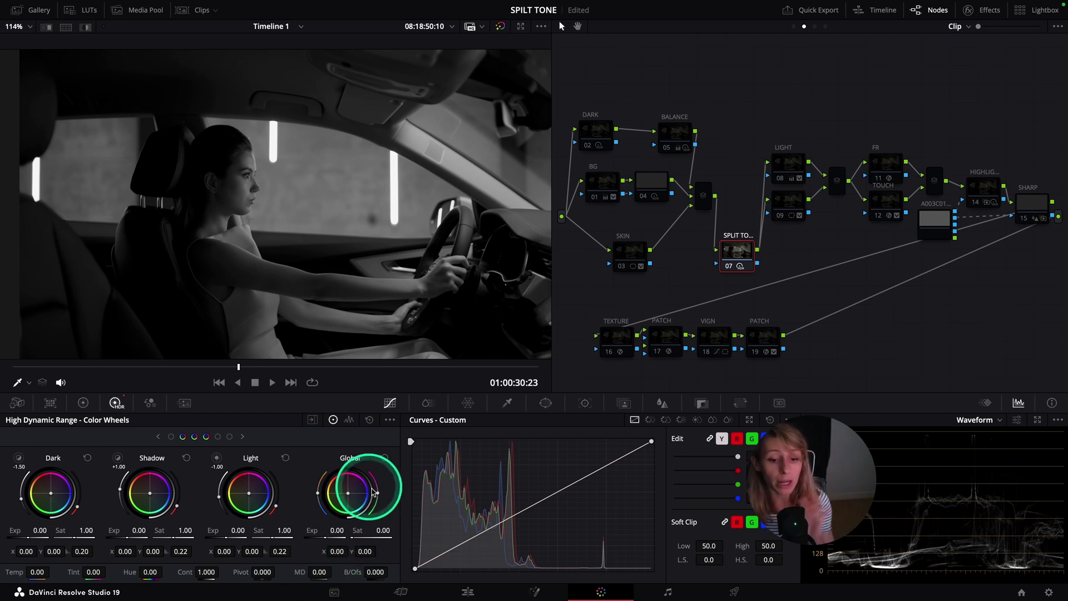
{"action": "left_click_drag", "start_coordinate": [226, 572], "coordinate": [189, 571]}
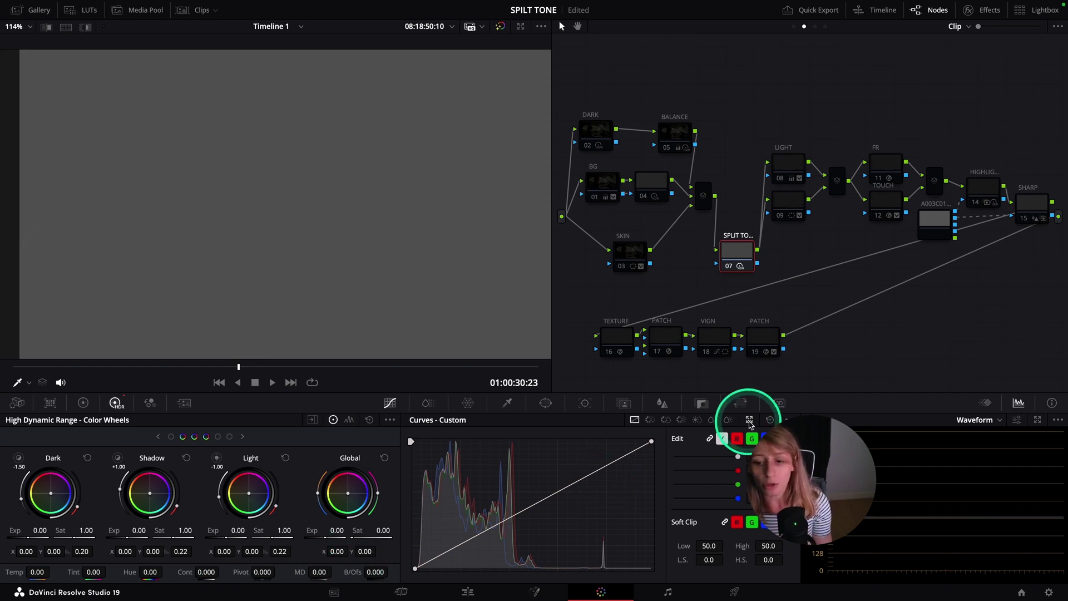
Step: Enlarge the custom curves and sample the grey image with the viewer's qualifier picker to place mid-grey points
{"action": "left_click", "coordinate": [749, 421]}
{"action": "left_click_drag", "start_coordinate": [501, 232], "coordinate": [561, 145]}
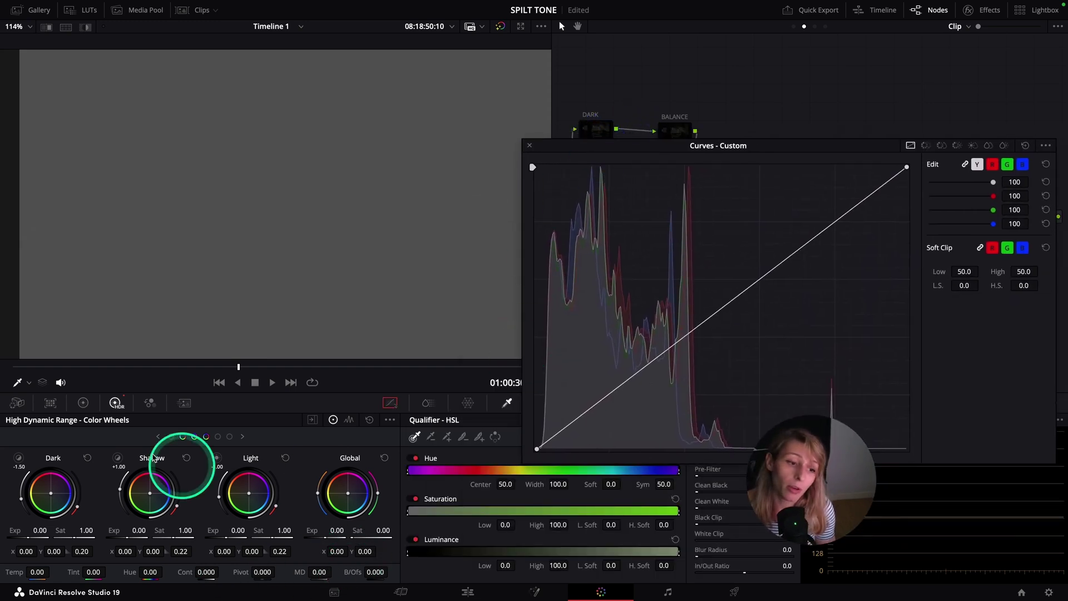
{"action": "left_click", "coordinate": [23, 385]}
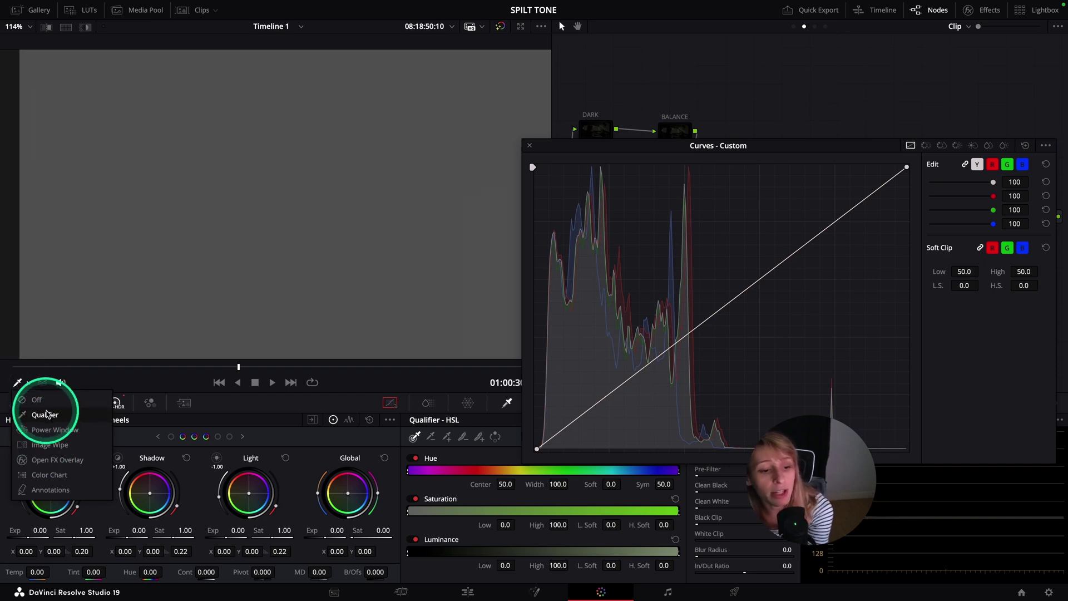
{"action": "left_click", "coordinate": [46, 414]}
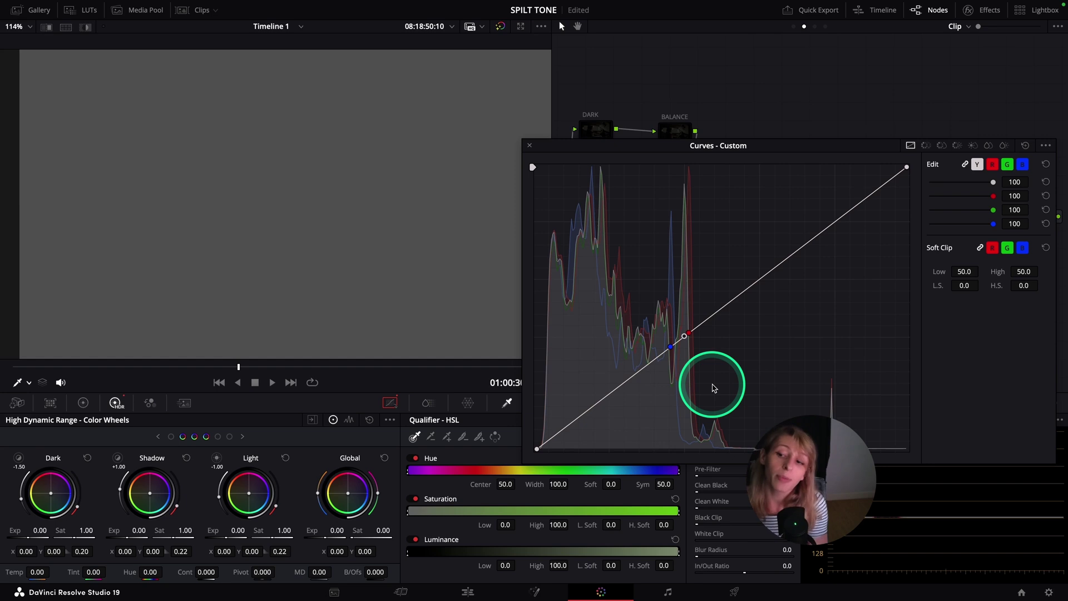
Step: Unlink the curve channels, align the blue and red mid-grey points with the luminance point, and relink the channels
{"action": "left_click", "coordinate": [965, 165]}
{"action": "left_click", "coordinate": [1023, 164]}
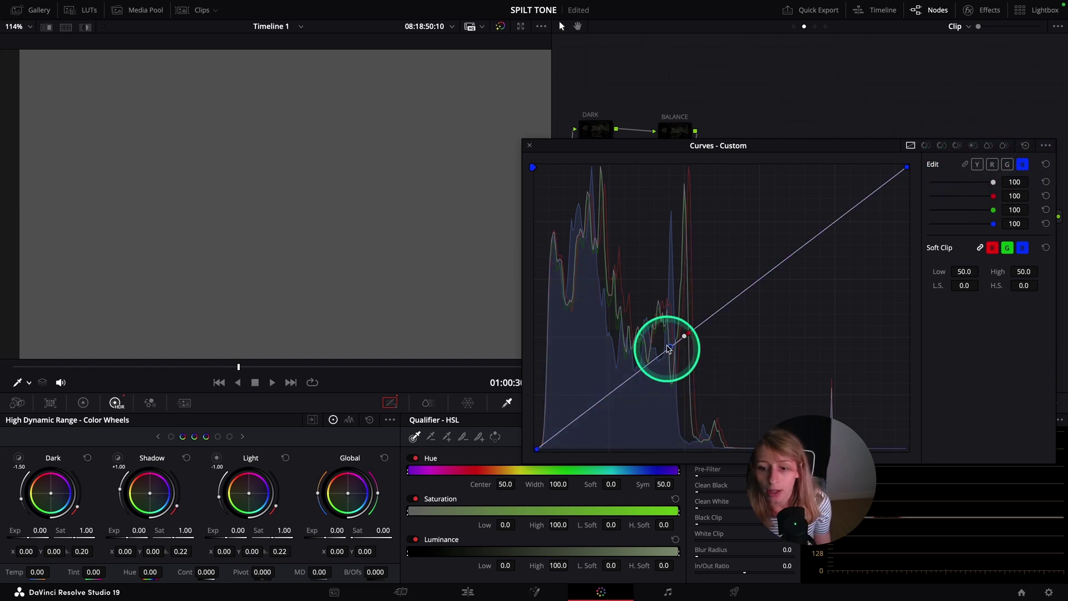
{"action": "left_click_drag", "start_coordinate": [670, 346], "coordinate": [685, 340]}
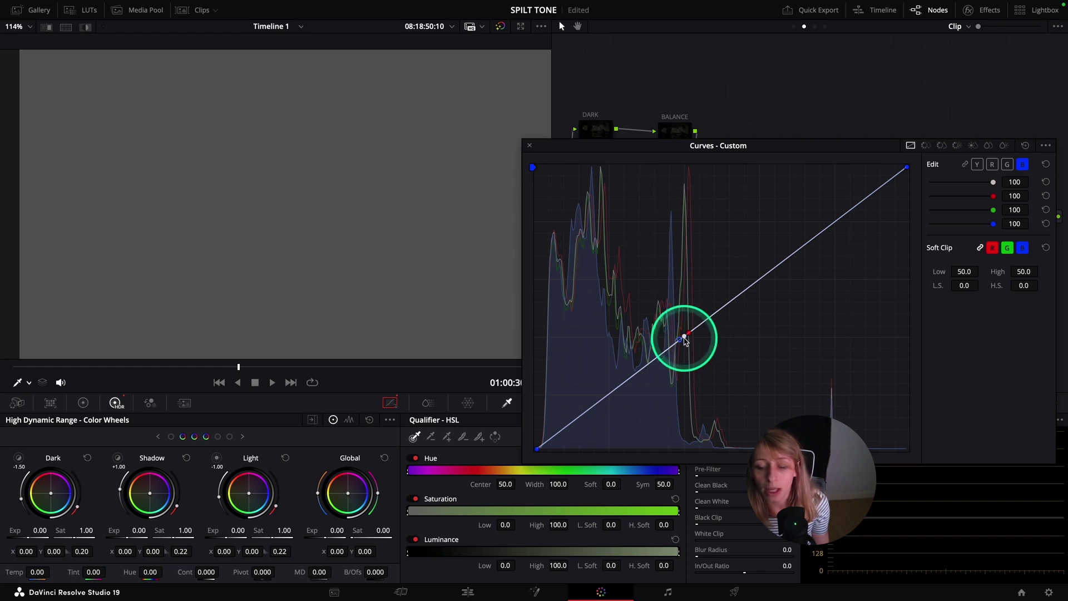
{"action": "left_click_drag", "start_coordinate": [685, 341], "coordinate": [685, 341]}
{"action": "left_click", "coordinate": [992, 165]}
{"action": "left_click", "coordinate": [685, 340]}
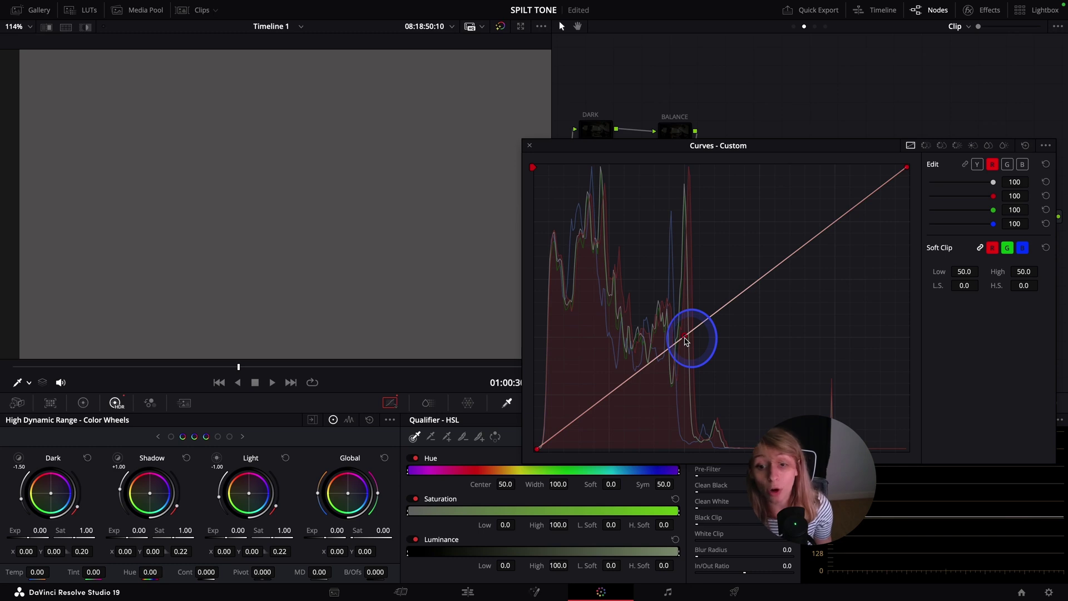
{"action": "mouse_move", "coordinate": [686, 340]}
{"action": "left_mouse_down"}
{"action": "mouse_move", "coordinate": [686, 350]}
{"action": "mouse_move", "coordinate": [685, 335]}
{"action": "left_mouse_up"}
{"action": "left_click", "coordinate": [948, 264]}
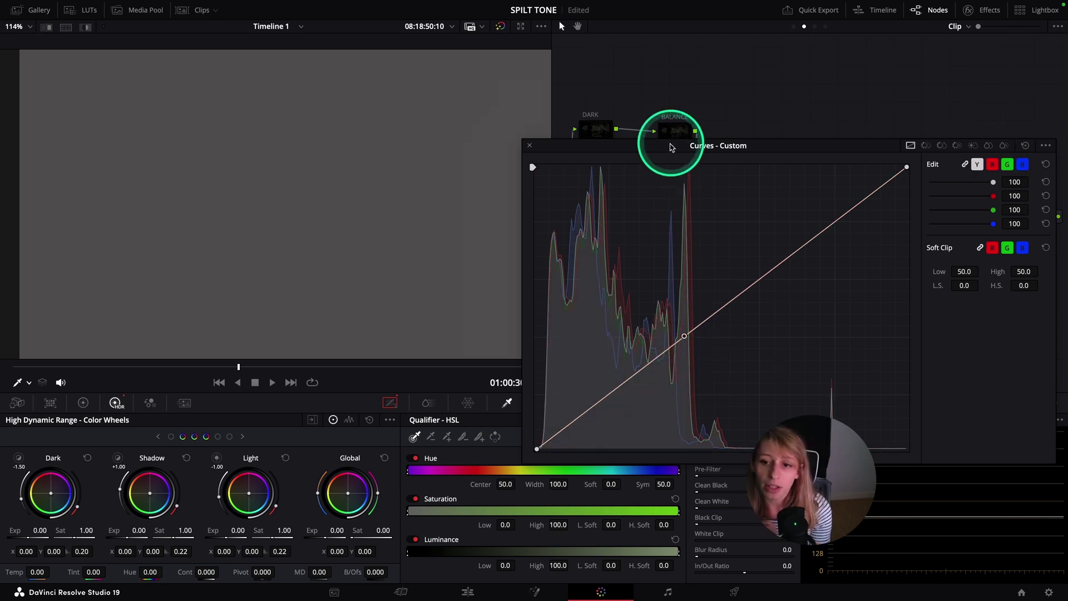
Step: Close the enlarged curves window and re-enable all the disabled nodes
{"action": "left_click_drag", "start_coordinate": [670, 148], "coordinate": [818, 147]}
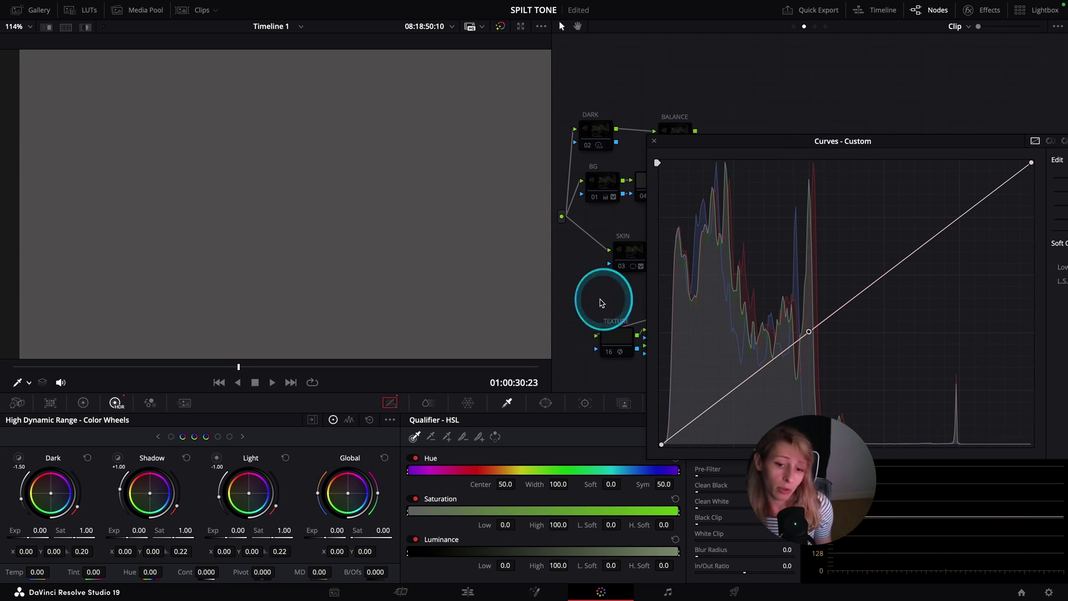
{"action": "left_click", "coordinate": [655, 143]}
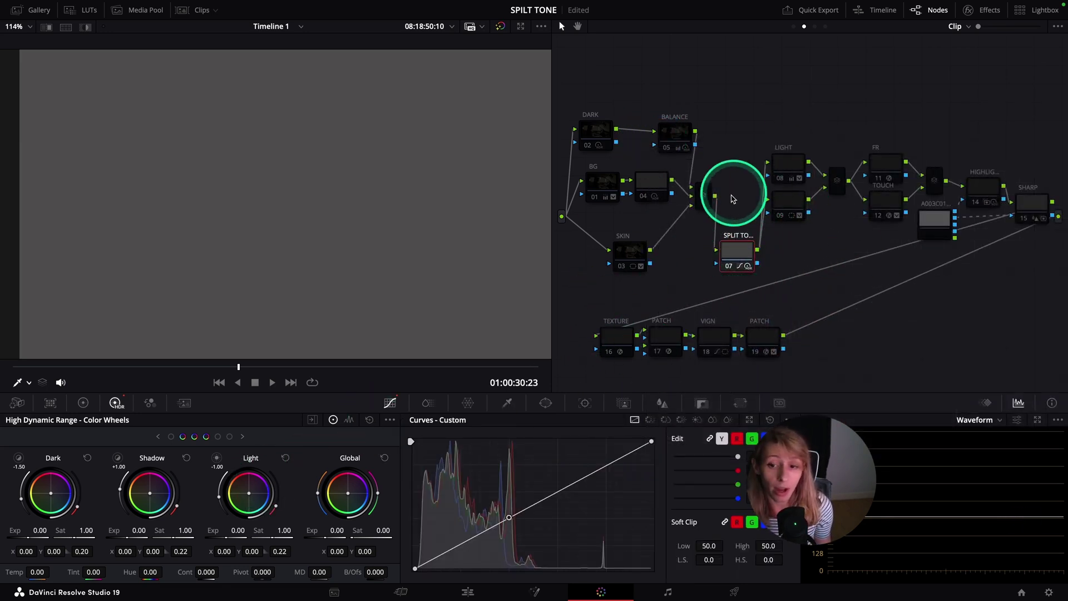
{"action": "left_click_drag", "start_coordinate": [737, 251], "coordinate": [732, 254]}
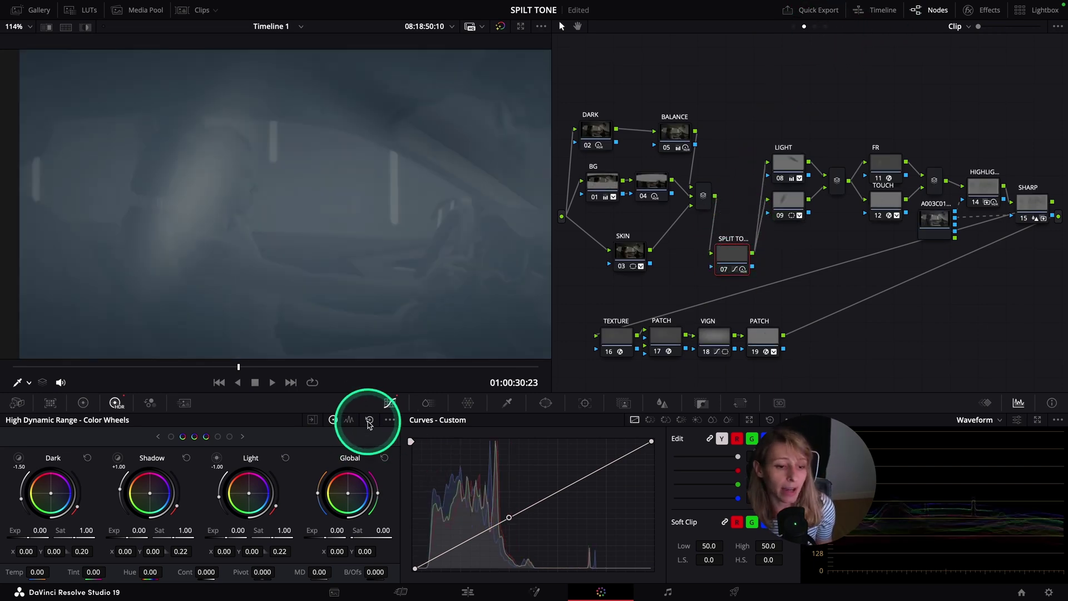
Step: Reset the SPLIT TONE node's HDR wheels and enlarge its custom curves beside the image
{"action": "left_click", "coordinate": [369, 422]}
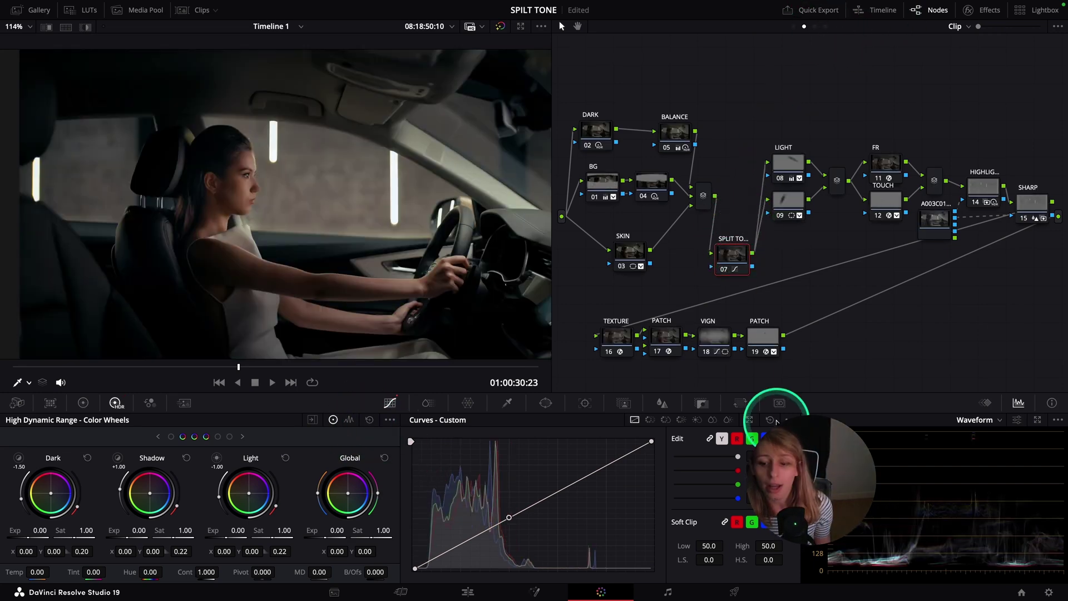
{"action": "left_click", "coordinate": [748, 421]}
{"action": "left_click_drag", "start_coordinate": [794, 155], "coordinate": [648, 123]}
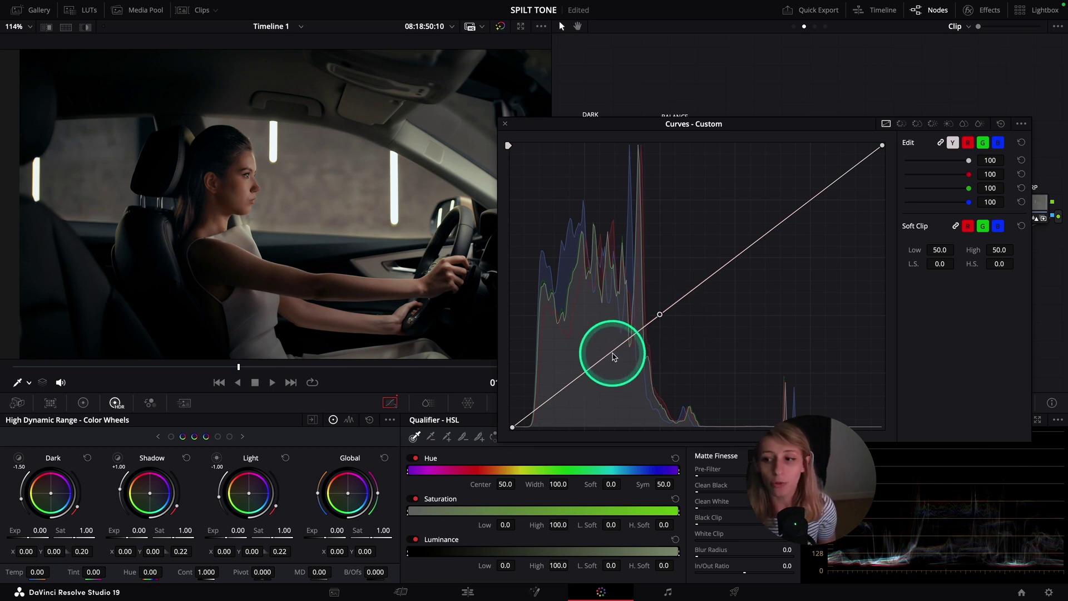
Step: Try a contrast S-curve on the luminance channel alone, lowering the shadows and raising the highlights around mid-grey
{"action": "left_click", "coordinate": [952, 142]}
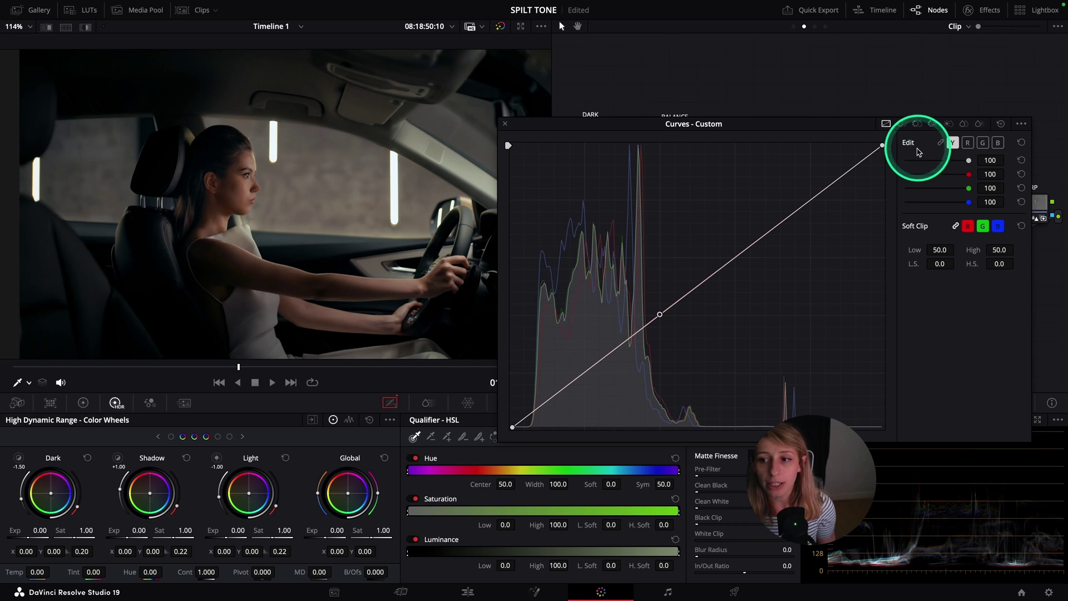
{"action": "left_click_drag", "start_coordinate": [597, 361], "coordinate": [599, 373]}
{"action": "left_click_drag", "start_coordinate": [774, 230], "coordinate": [762, 227]}
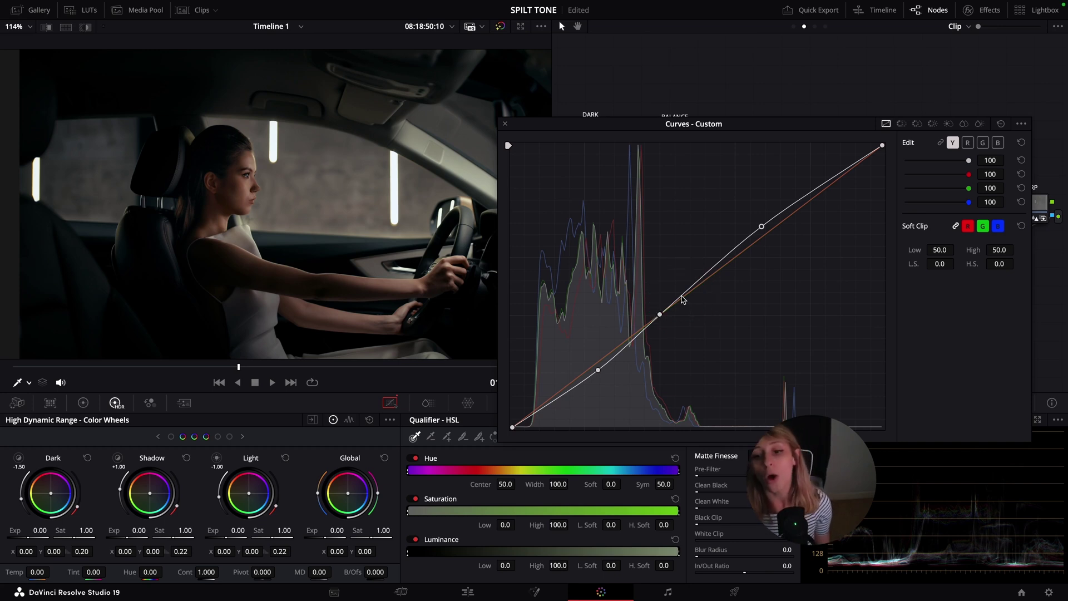
{"action": "left_click", "coordinate": [660, 315]}
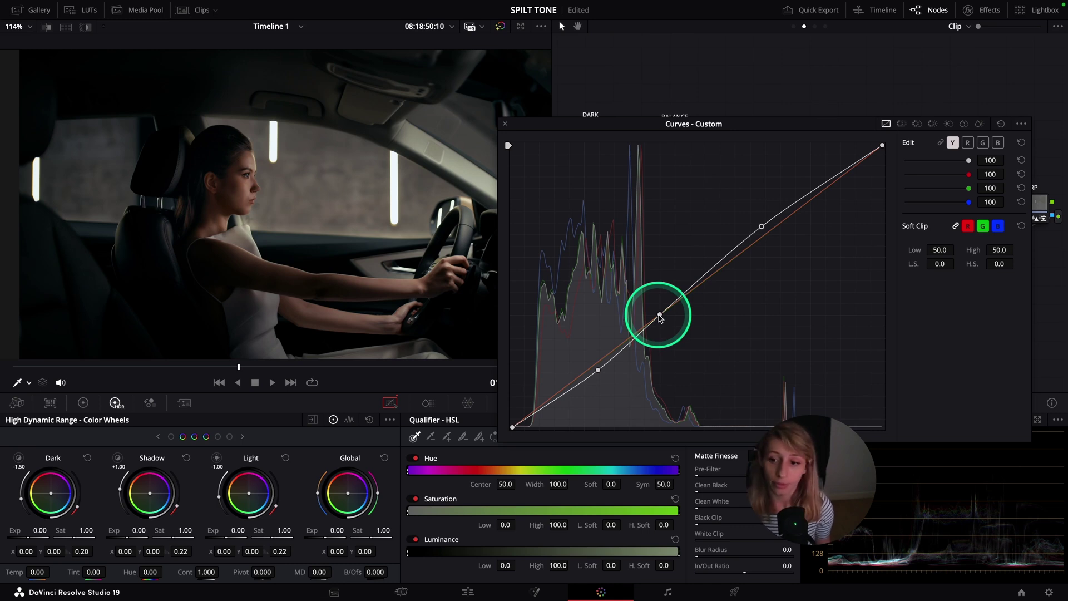
Step: Add a shadow point to the red curve below its mid-grey anchor and pull it down slightly
{"action": "left_click", "coordinate": [969, 142]}
{"action": "left_click", "coordinate": [660, 315]}
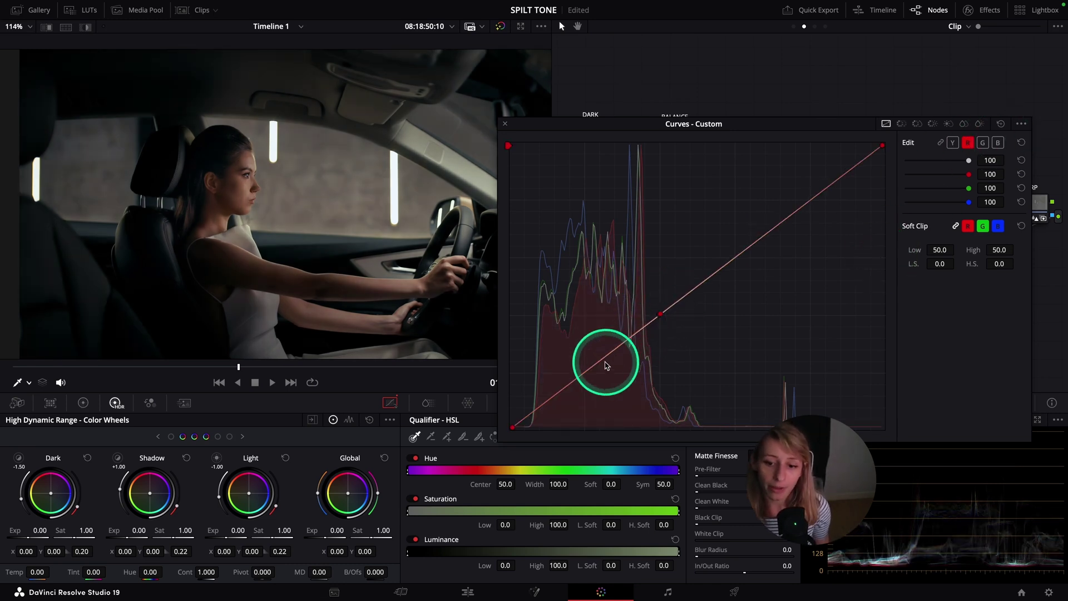
{"action": "left_click", "coordinate": [594, 365]}
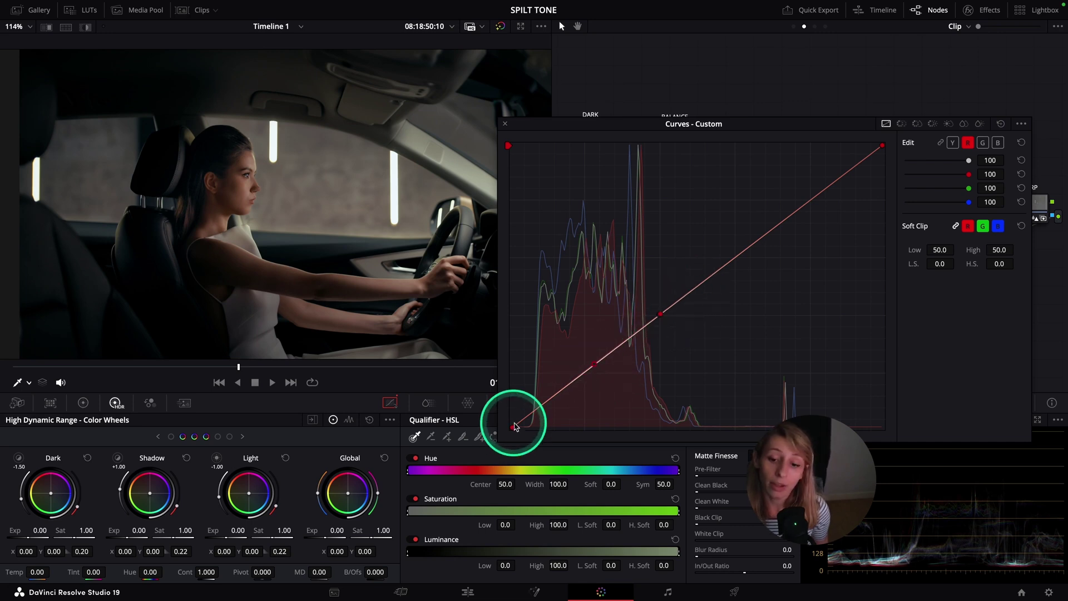
{"action": "left_click", "coordinate": [595, 366]}
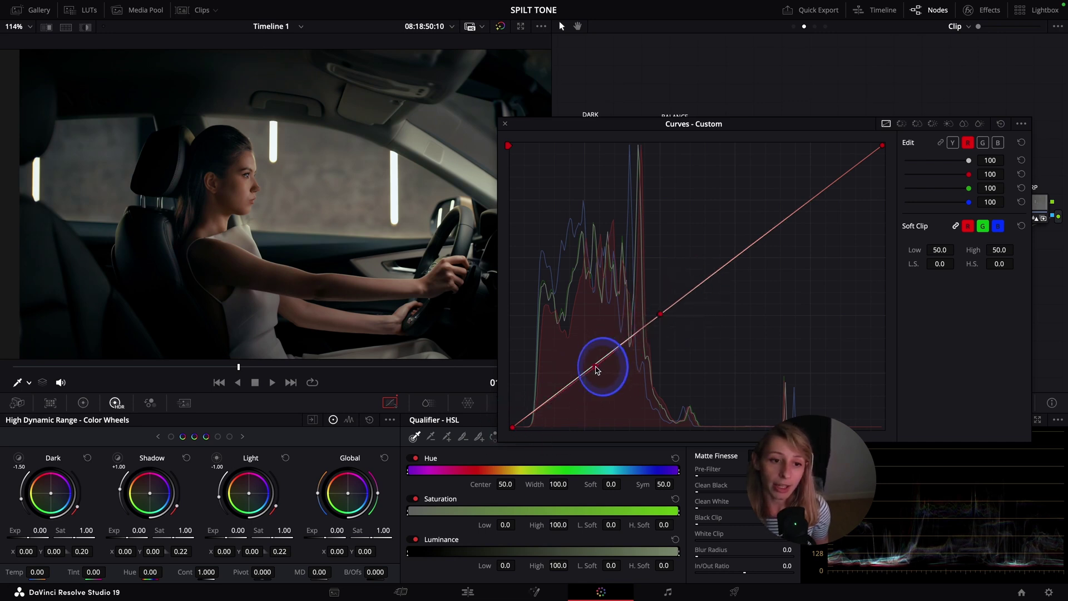
{"action": "left_click_drag", "start_coordinate": [595, 368], "coordinate": [593, 374]}
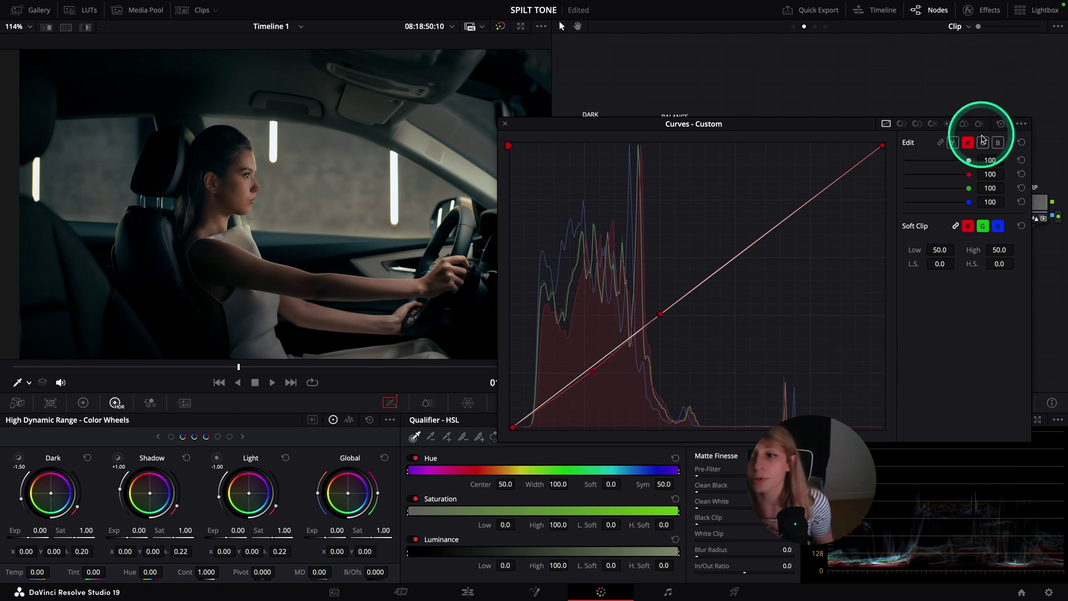
Step: Lower the green curve slightly in the shadows and raise the blue curve slightly in the same range
{"action": "left_click", "coordinate": [982, 142]}
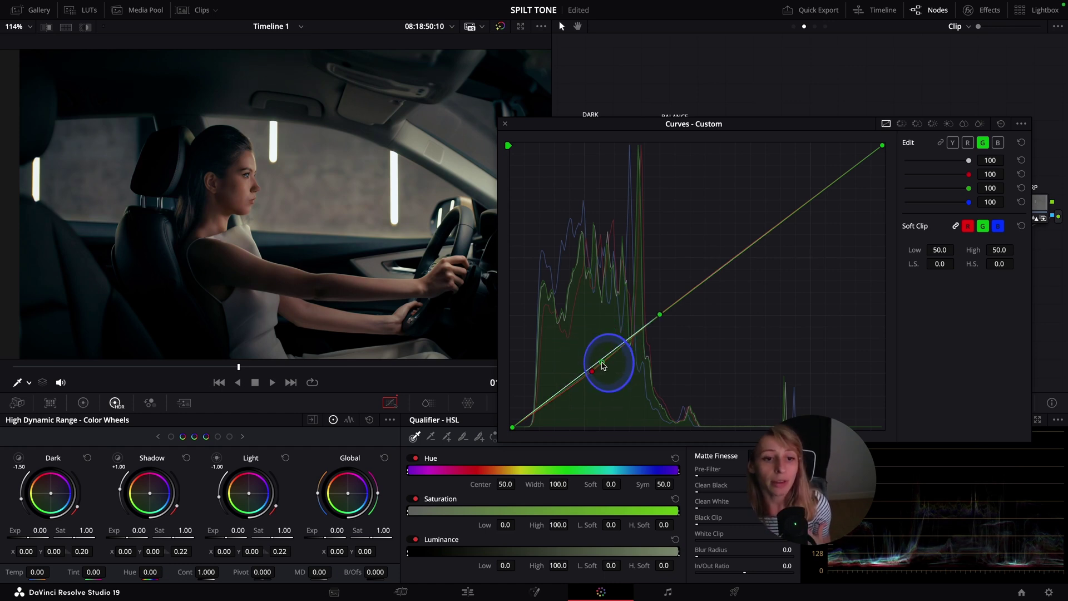
{"action": "left_click", "coordinate": [601, 364]}
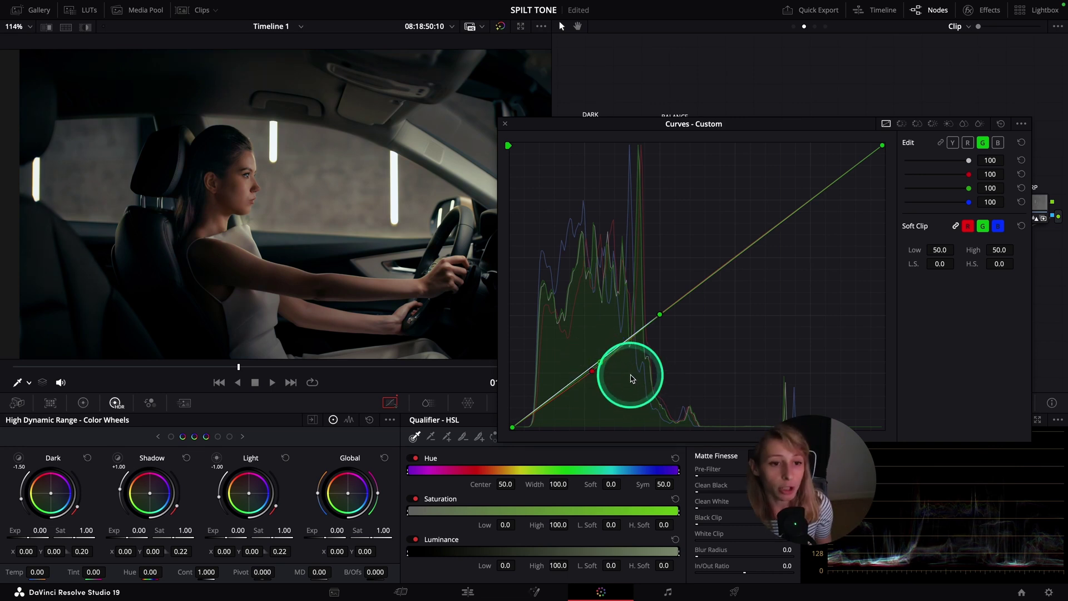
{"action": "left_click", "coordinate": [998, 142]}
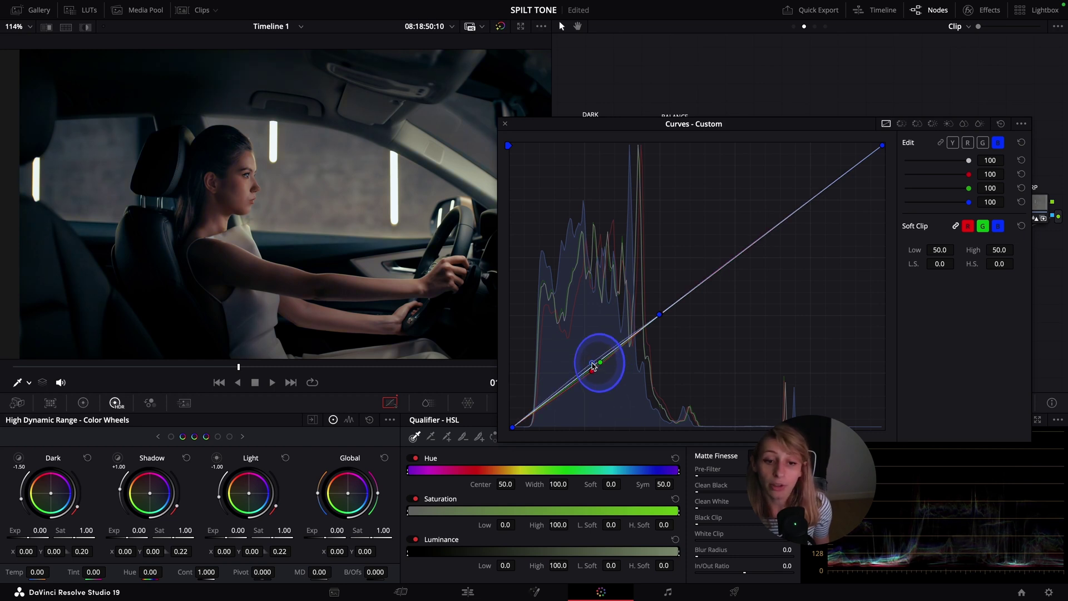
{"action": "left_click", "coordinate": [593, 368]}
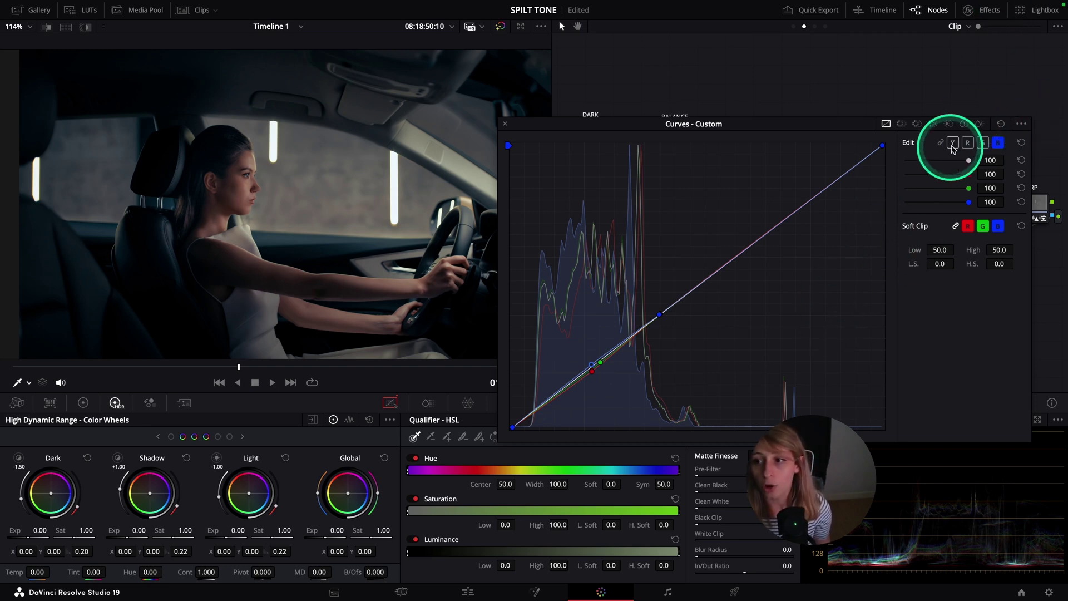
Step: Add highlight points above mid-grey on the RGB curves, raising red slightly and lowering green and blue slightly
{"action": "left_click", "coordinate": [969, 144]}
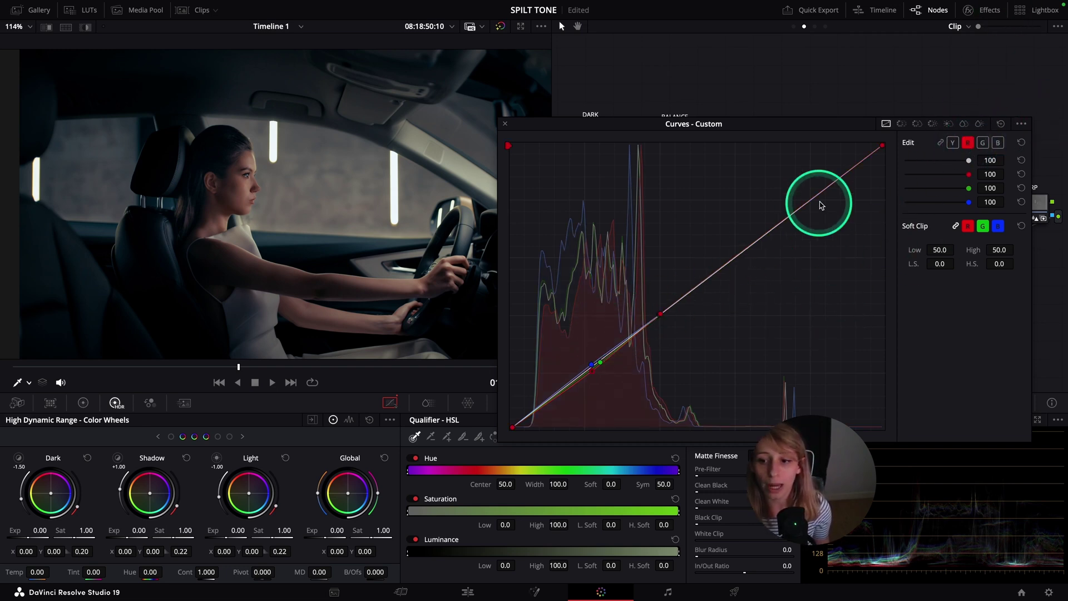
{"action": "mouse_move", "coordinate": [777, 226]}
{"action": "left_mouse_down"}
{"action": "mouse_move", "coordinate": [781, 236]}
{"action": "mouse_move", "coordinate": [757, 214]}
{"action": "mouse_move", "coordinate": [764, 242]}
{"action": "mouse_move", "coordinate": [756, 212]}
{"action": "mouse_move", "coordinate": [768, 255]}
{"action": "mouse_move", "coordinate": [757, 230]}
{"action": "mouse_move", "coordinate": [764, 243]}
{"action": "mouse_move", "coordinate": [751, 251]}
{"action": "mouse_move", "coordinate": [767, 236]}
{"action": "left_mouse_up"}
{"action": "left_click", "coordinate": [998, 142]}
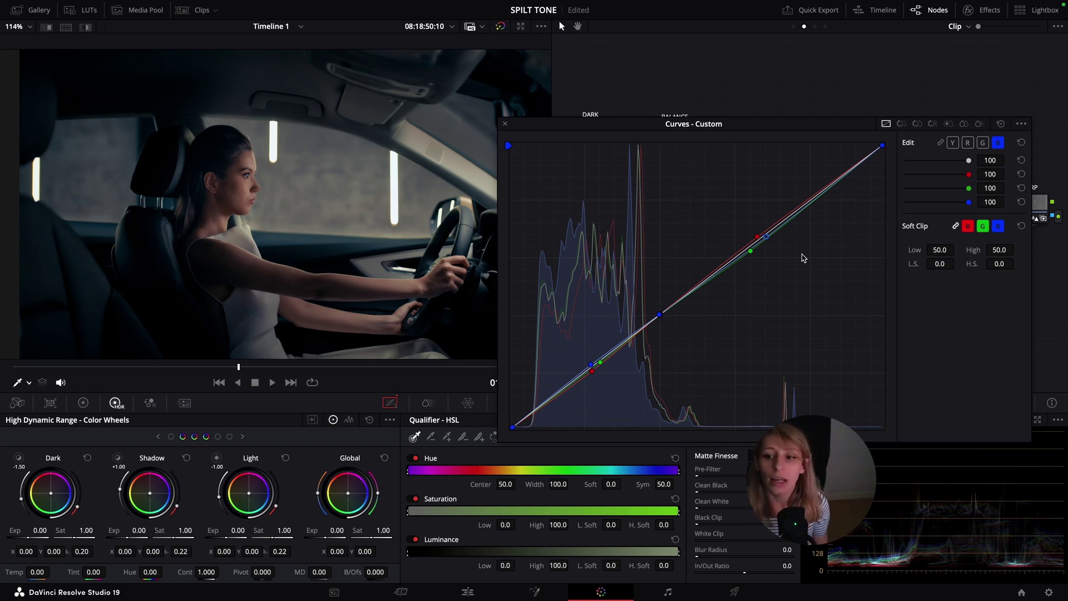
Step: Anchor the green, blue and red curves near their upper ends on the diagonal, and close the enlarged curves window
{"action": "left_click", "coordinate": [982, 142]}
{"action": "left_click", "coordinate": [815, 196]}
{"action": "left_click", "coordinate": [998, 142]}
{"action": "left_click", "coordinate": [816, 196]}
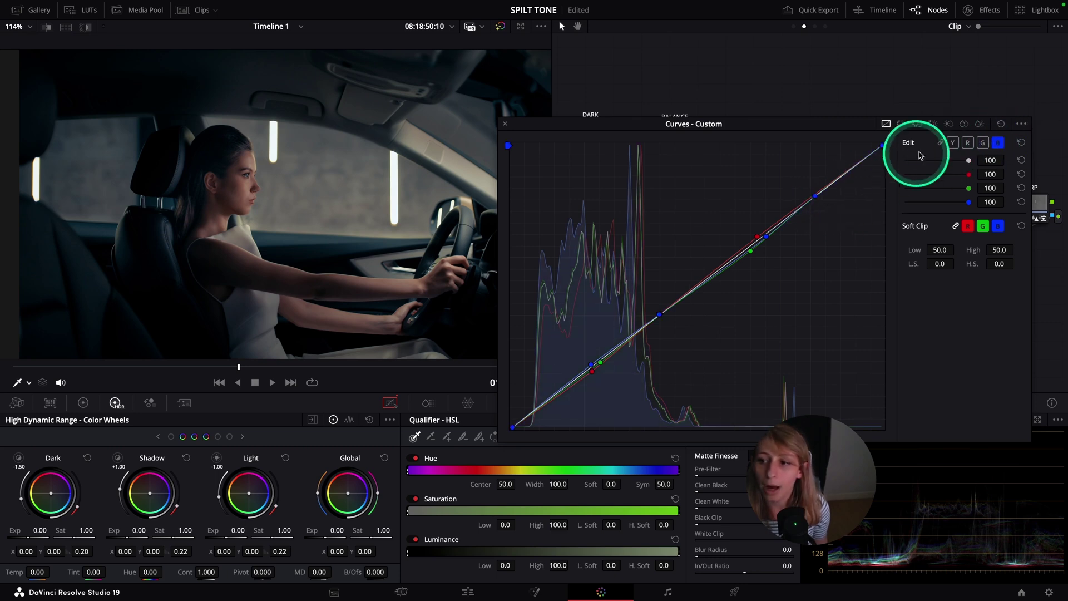
{"action": "left_click", "coordinate": [968, 142]}
{"action": "left_click", "coordinate": [816, 196]}
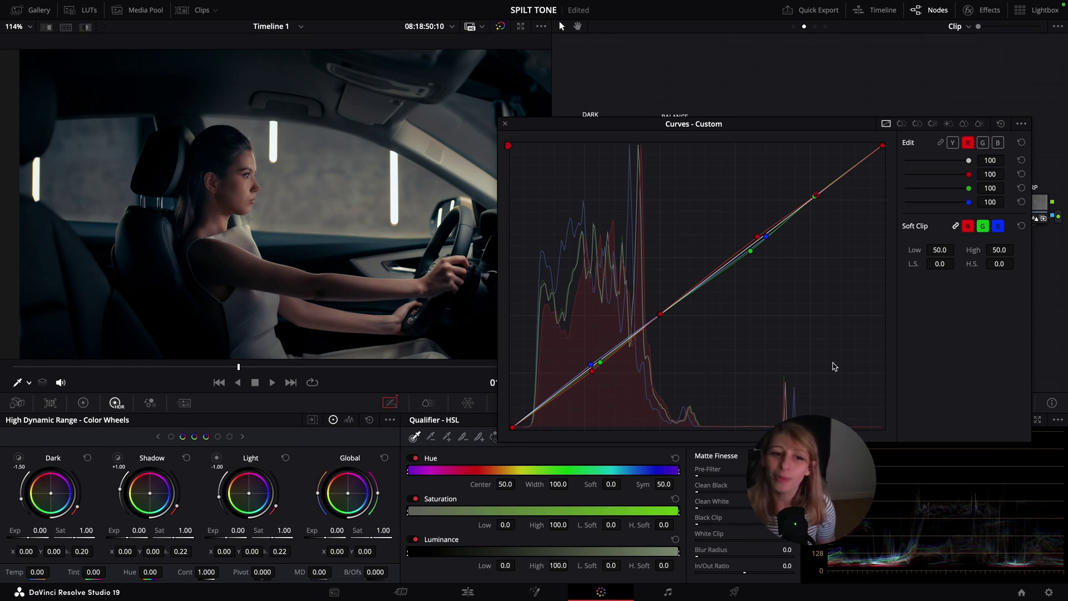
{"action": "left_click", "coordinate": [506, 122]}
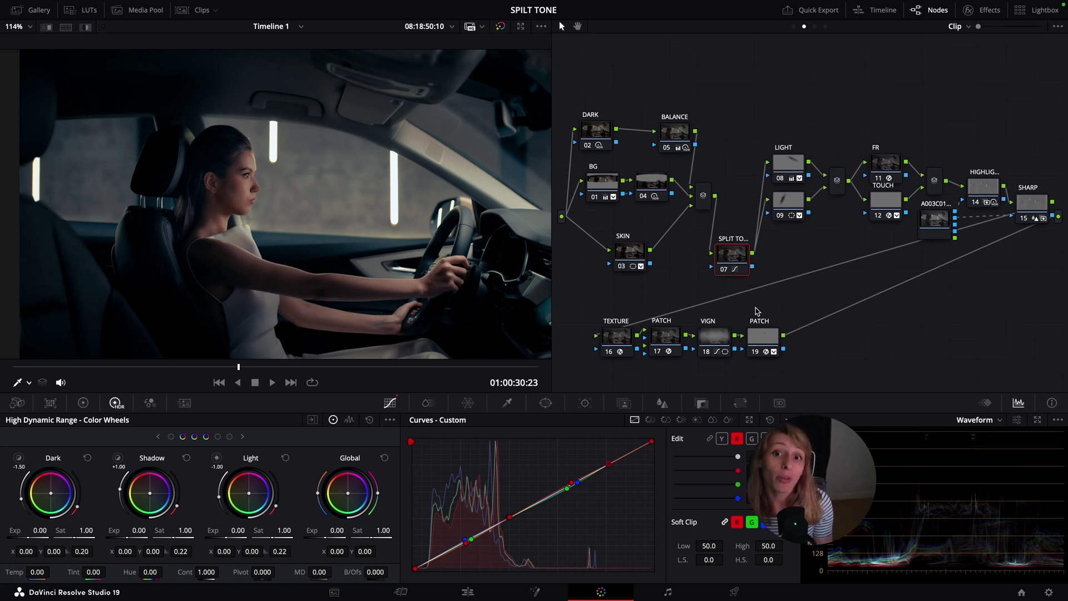
Step: Disable the SPLIT TONE node and add a serial node after the JP node in the Group Post-Clip graph
{"action": "key", "text": "ctrl+d"}
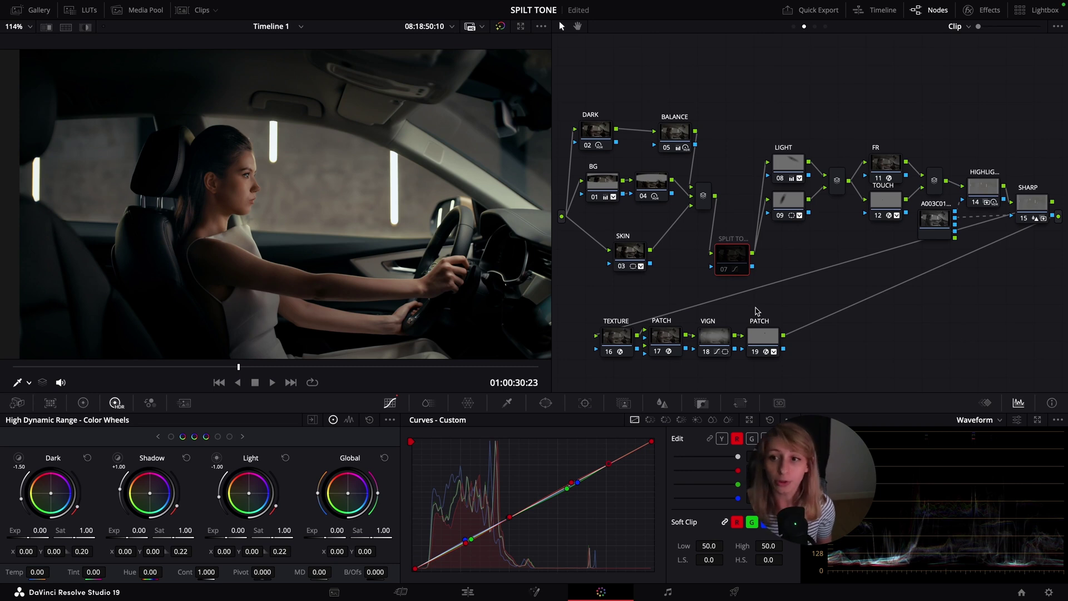
{"action": "left_click", "coordinate": [815, 28]}
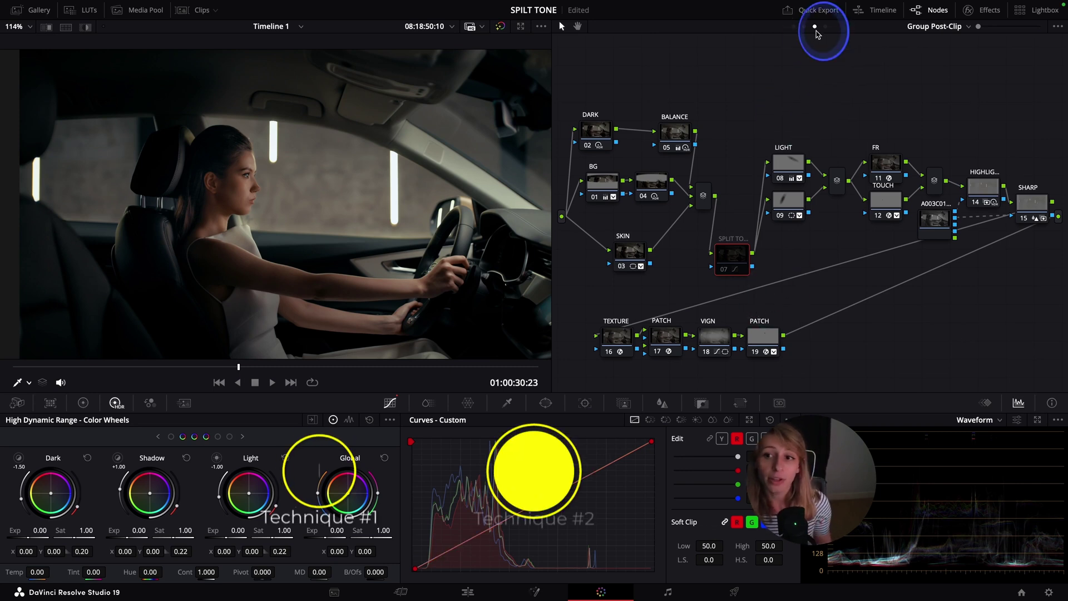
{"action": "left_click", "coordinate": [716, 203]}
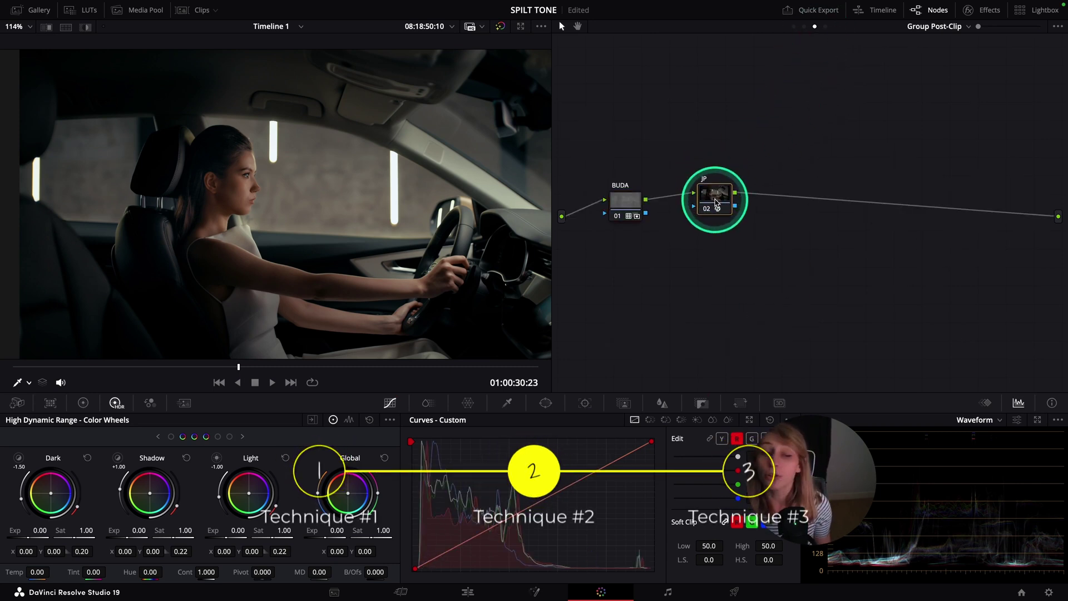
{"action": "key", "text": "alt+s"}
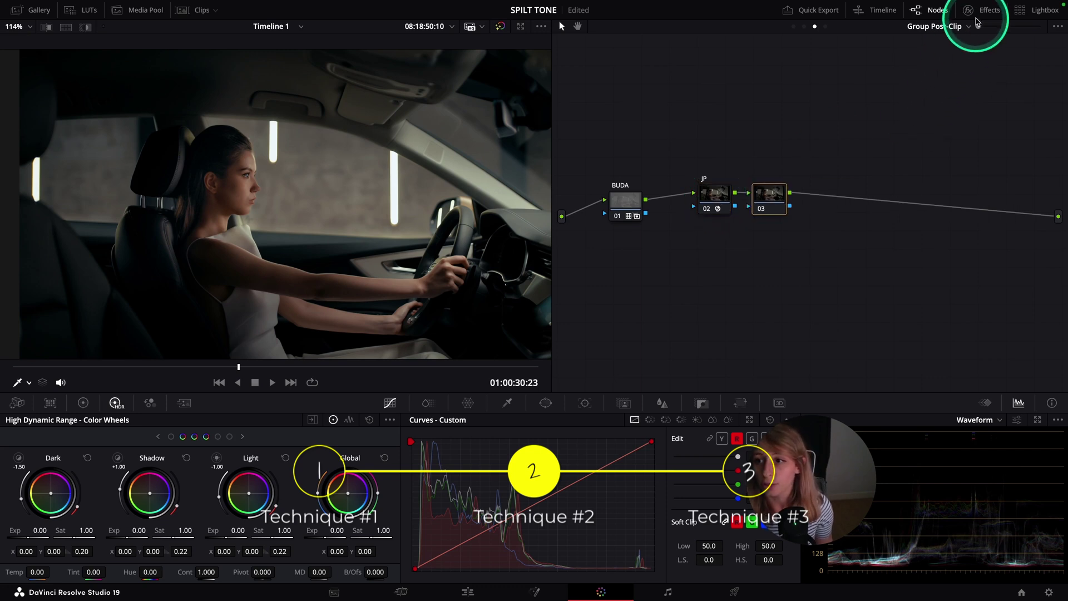
Step: Check the JP node's DCTL settings and apply the Film Look Creator effect to the new node, labelled FLC
{"action": "left_click", "coordinate": [980, 10]}
{"action": "left_click", "coordinate": [669, 194]}
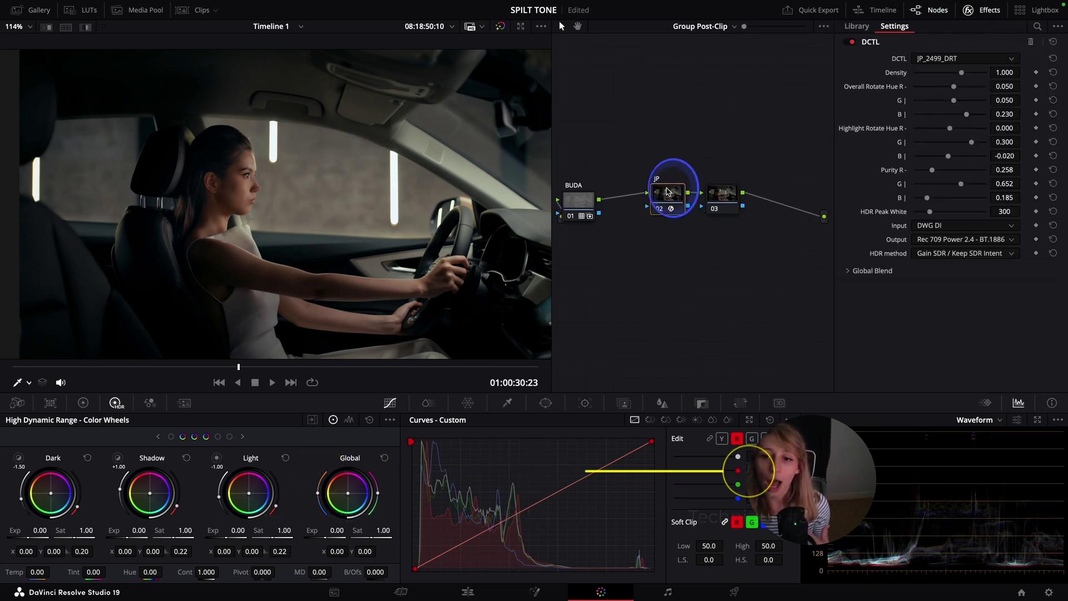
{"action": "left_click", "coordinate": [729, 201]}
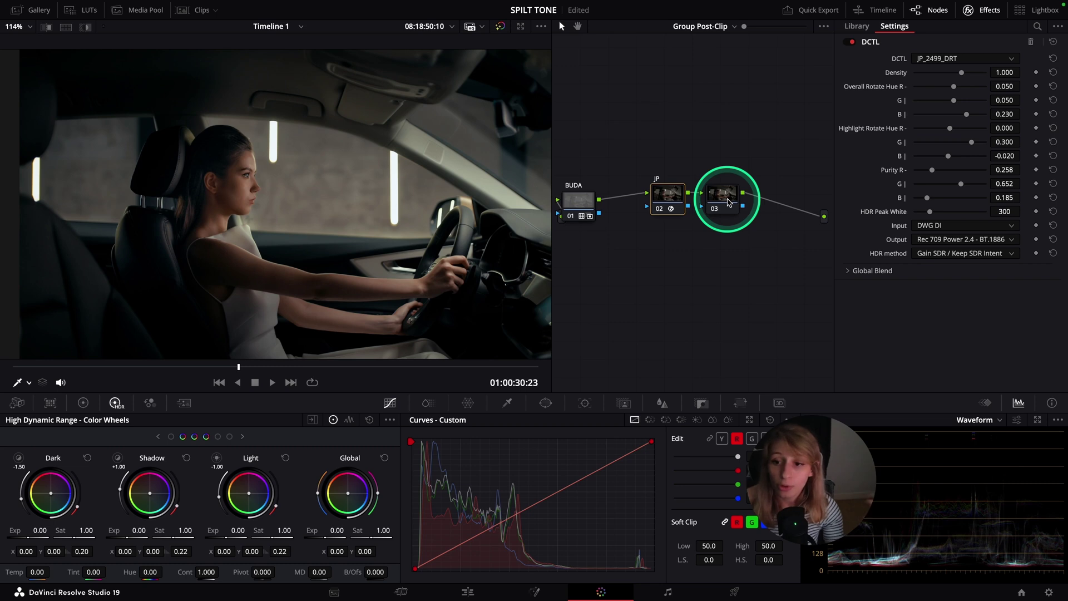
{"action": "left_click", "coordinate": [857, 26]}
{"action": "left_click_drag", "start_coordinate": [890, 382], "coordinate": [724, 198]}
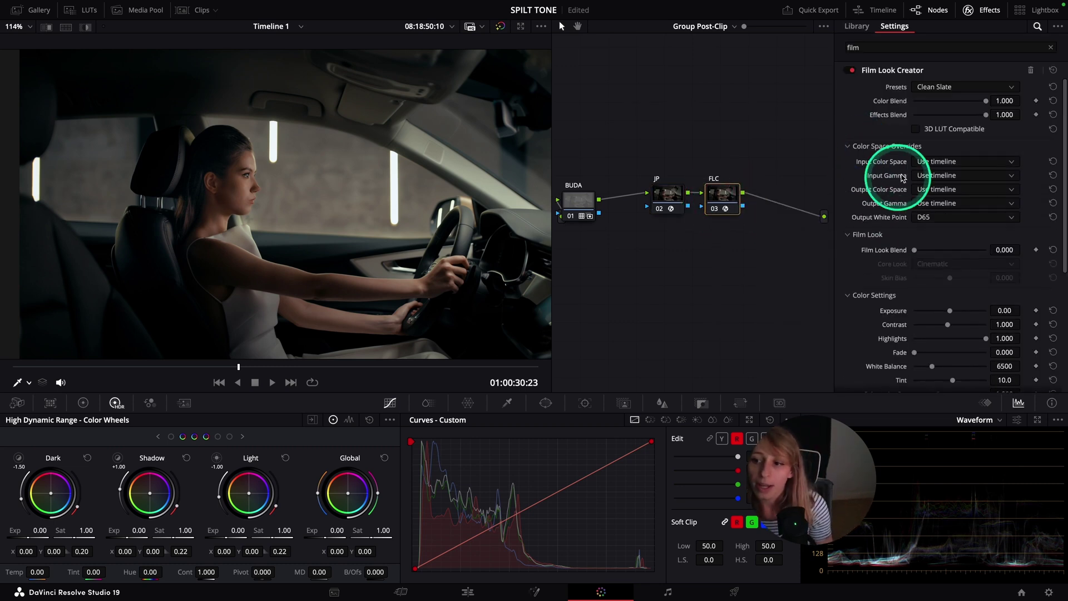
Step: Set the Film Look Creator's input colour space to Rec.709 and its input gamma to Gamma 2.4
{"action": "left_click", "coordinate": [959, 165]}
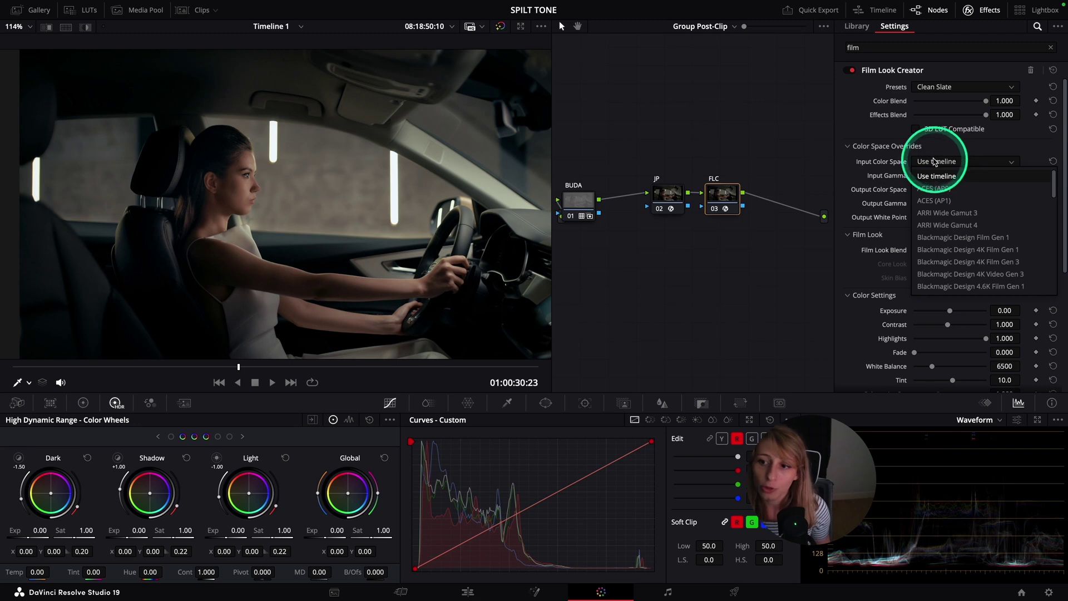
{"action": "scroll", "coordinate": [946, 251], "scroll_direction": "down", "scroll_amount": 10}
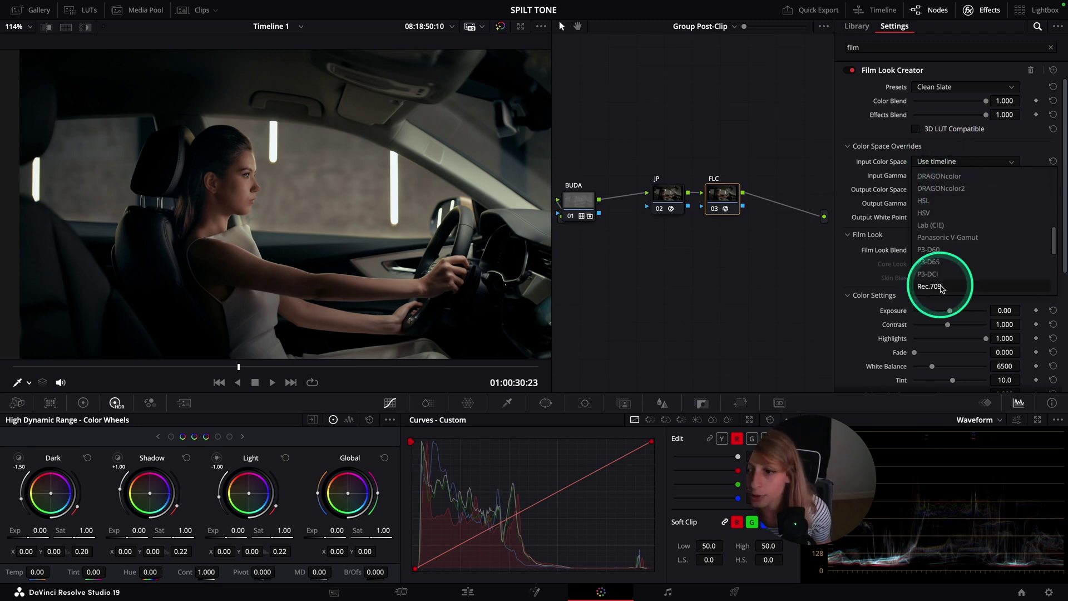
{"action": "left_click", "coordinate": [946, 280]}
{"action": "left_click", "coordinate": [953, 177]}
{"action": "scroll", "coordinate": [948, 267], "scroll_direction": "down", "scroll_amount": 5}
{"action": "scroll", "coordinate": [949, 272], "scroll_direction": "down", "scroll_amount": 3}
{"action": "left_click", "coordinate": [948, 295]}
Step: Set the Film Look Creator's output colour space to Rec.709 and its output gamma to Gamma 2.4
{"action": "left_click", "coordinate": [954, 189]}
{"action": "scroll", "coordinate": [947, 267], "scroll_direction": "down", "scroll_amount": 5}
{"action": "scroll", "coordinate": [946, 275], "scroll_direction": "down", "scroll_amount": 2}
{"action": "left_click", "coordinate": [943, 268]}
{"action": "left_click", "coordinate": [941, 204]}
{"action": "scroll", "coordinate": [943, 260], "scroll_direction": "down", "scroll_amount": 4}
{"action": "scroll", "coordinate": [945, 257], "scroll_direction": "down", "scroll_amount": 3}
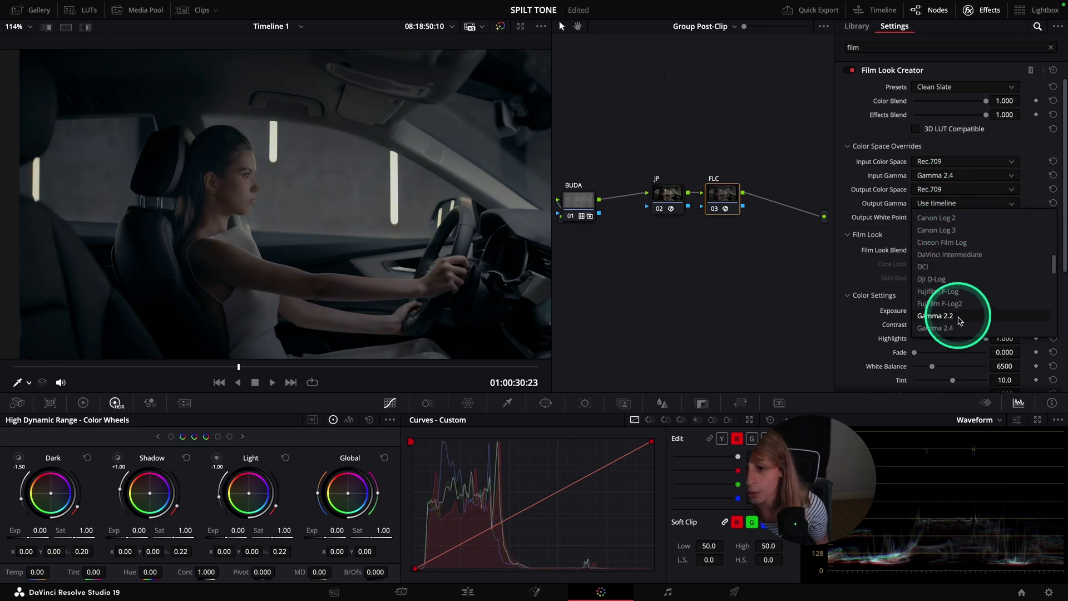
{"action": "left_click", "coordinate": [949, 328]}
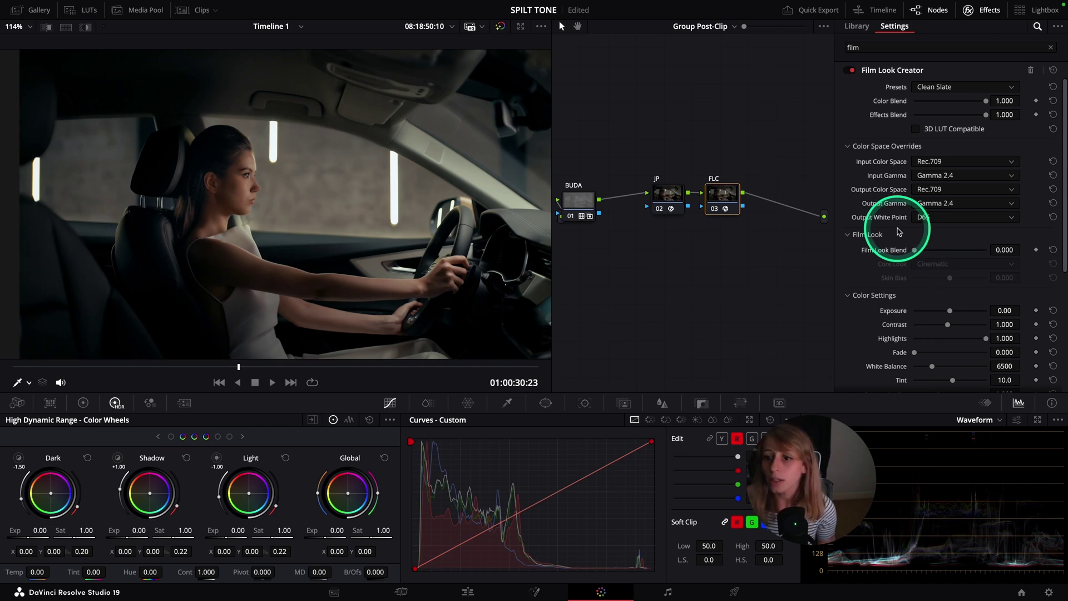
Step: Enable the Film Look Creator's split tone with amount 0.504, hue angle 41.9 and pivot 0.403, and disable the FLC node
{"action": "scroll", "coordinate": [877, 305], "scroll_direction": "down", "scroll_amount": 6}
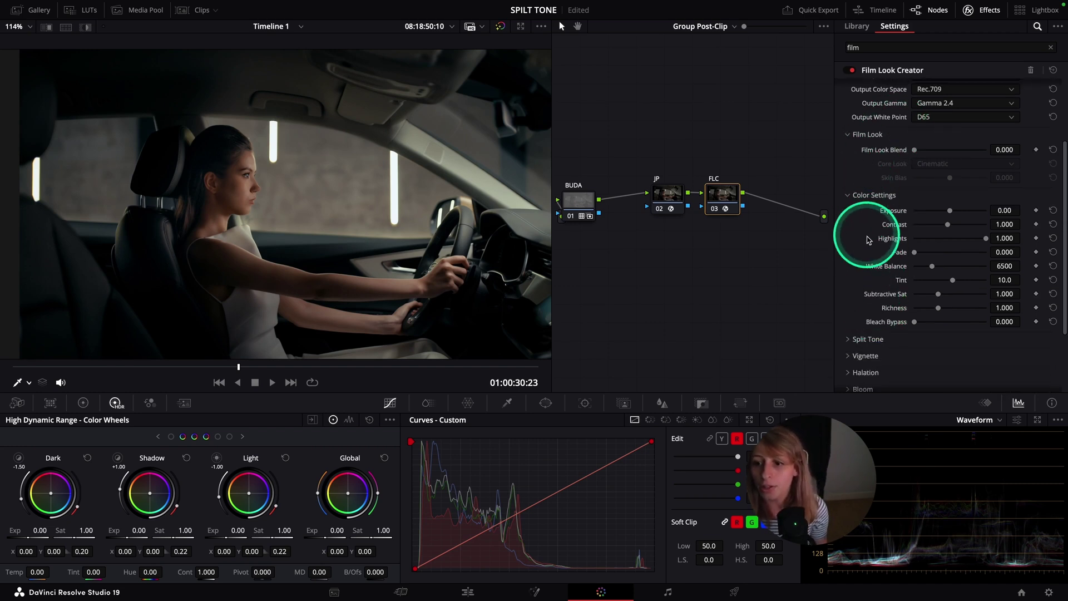
{"action": "left_click", "coordinate": [851, 272]}
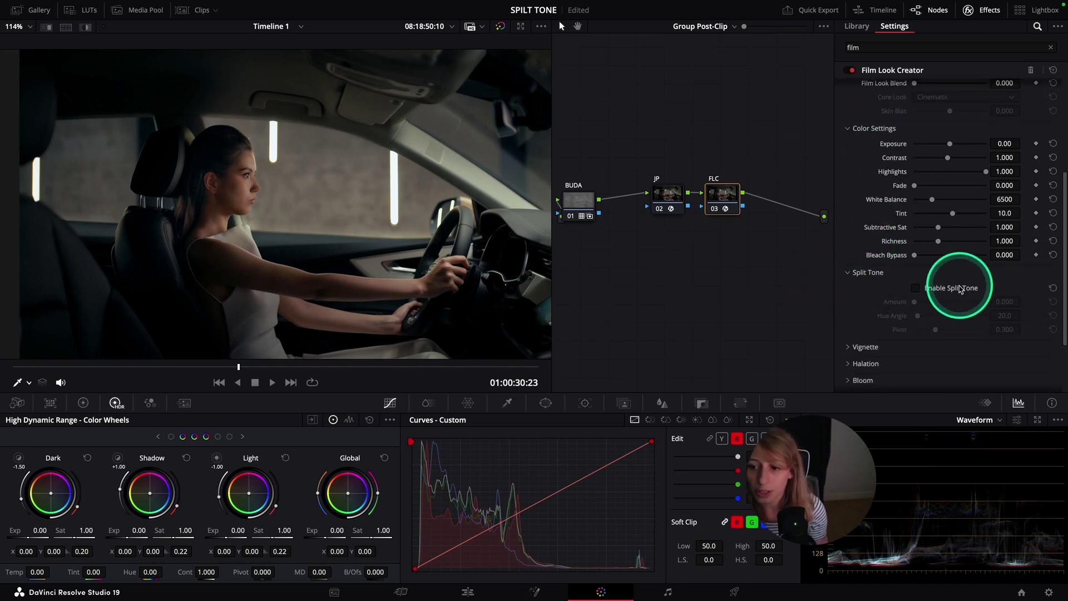
{"action": "left_click", "coordinate": [919, 291]}
{"action": "scroll", "coordinate": [868, 295], "scroll_direction": "down", "scroll_amount": 2}
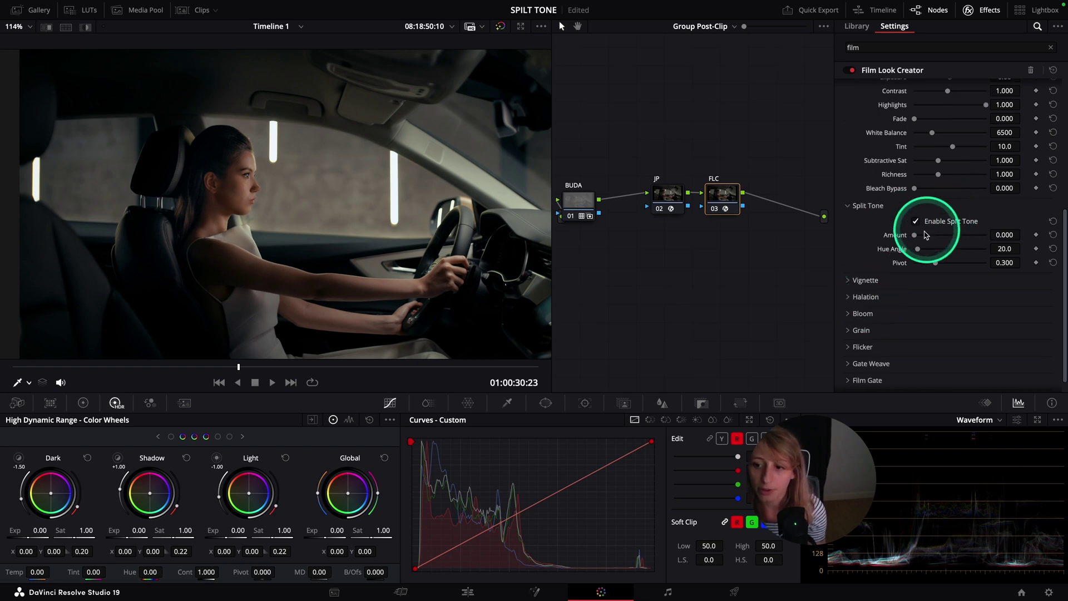
{"action": "left_click_drag", "start_coordinate": [916, 239], "coordinate": [944, 270]}
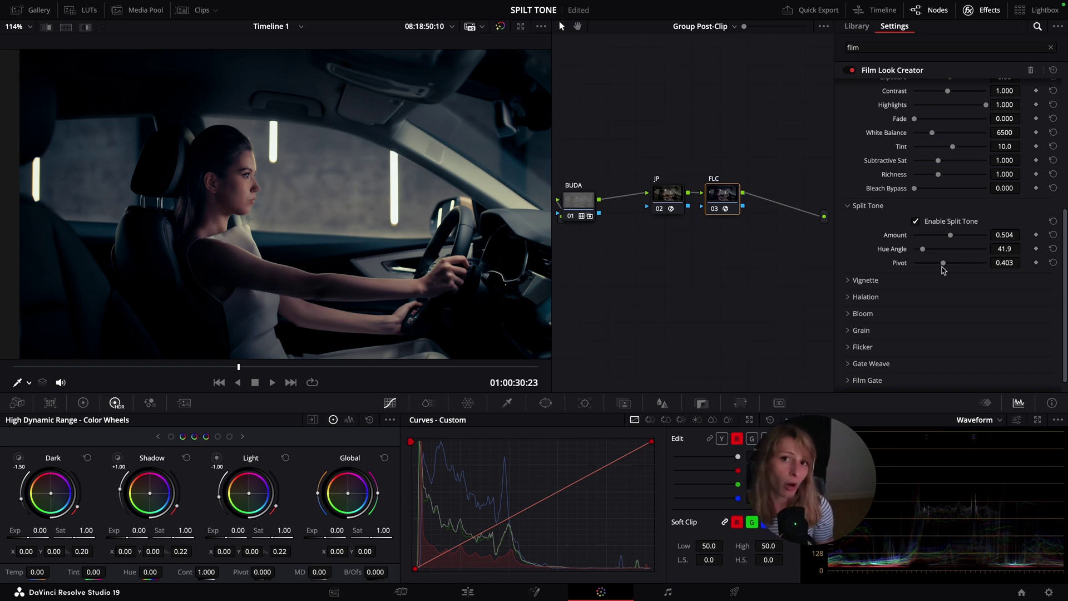
{"action": "key", "text": "ctrl+d"}
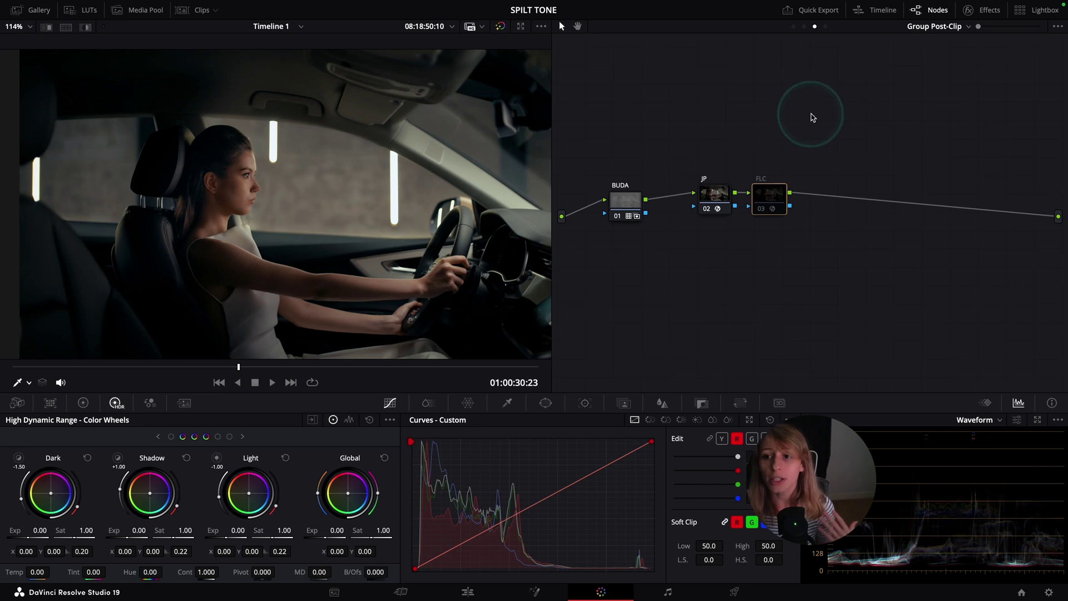
Step: Insert a serial node before SPLIT TONE in the Clip node graph and label it for PixelTools
{"action": "left_click", "coordinate": [804, 26]}
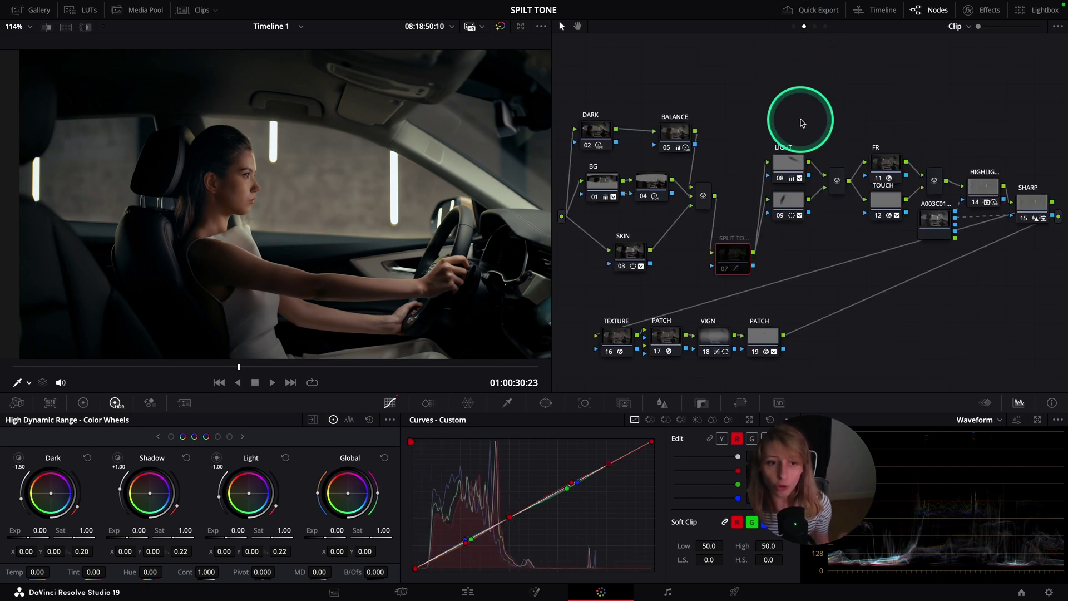
{"action": "key", "text": "shift+s"}
{"action": "left_click_drag", "start_coordinate": [751, 263], "coordinate": [684, 266]}
{"action": "left_click", "coordinate": [747, 259]}
{"action": "left_click", "coordinate": [687, 260]}
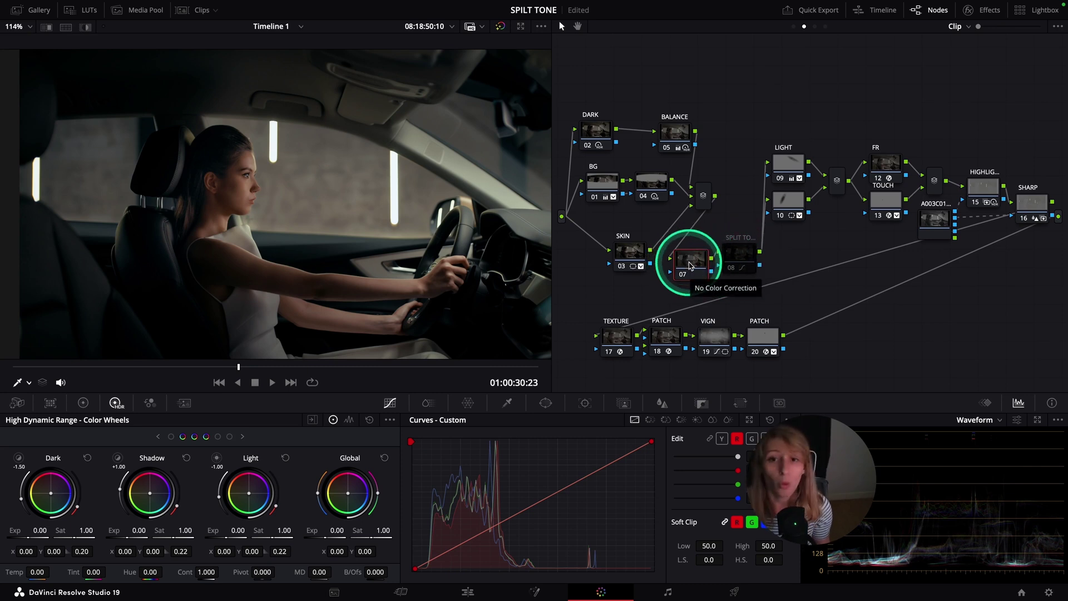
{"action": "right_click", "coordinate": [690, 265]}
Step: Apply the DCTL effect to the PixelTools node and load PixelTools_splitTone_Hue_Advanced_v2.0.0
{"action": "left_click", "coordinate": [984, 10]}
{"action": "left_click", "coordinate": [896, 47]}
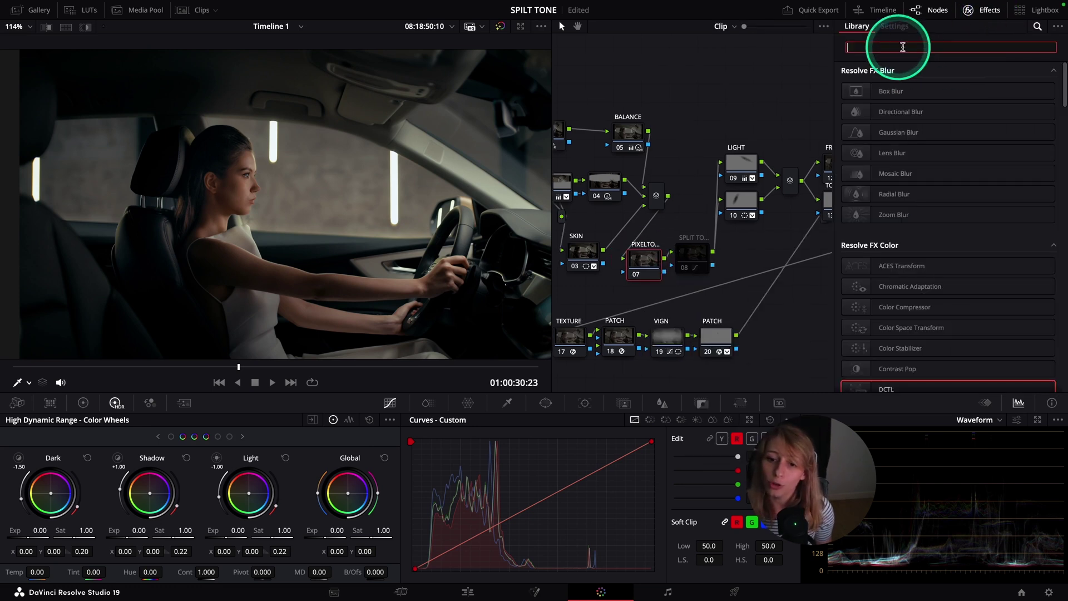
{"action": "type", "text": "dctl"}
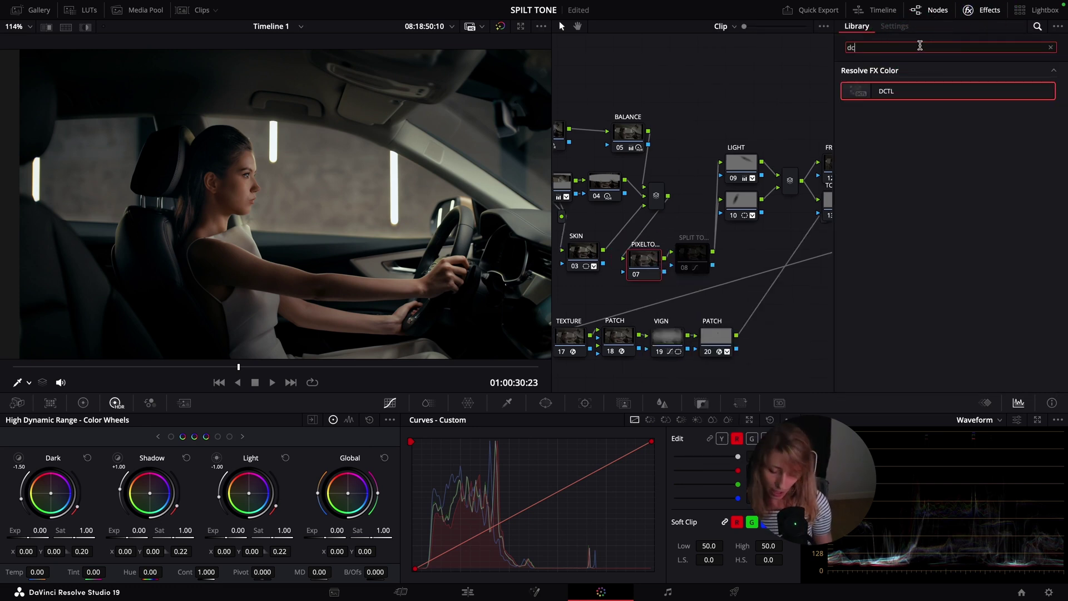
{"action": "double_click", "coordinate": [901, 91]}
{"action": "left_click", "coordinate": [946, 87]}
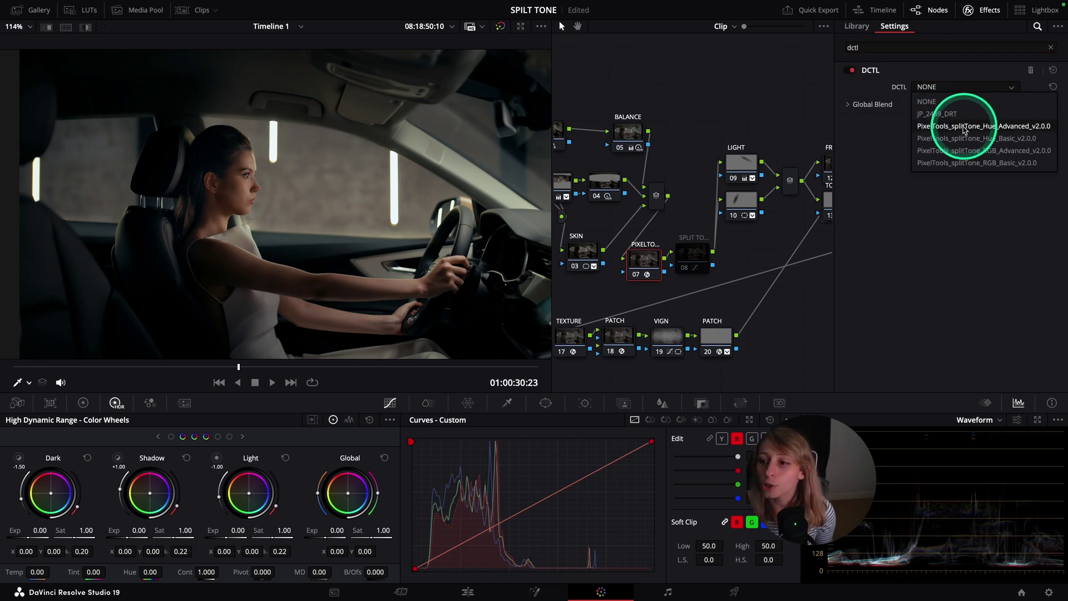
{"action": "left_click", "coordinate": [963, 126]}
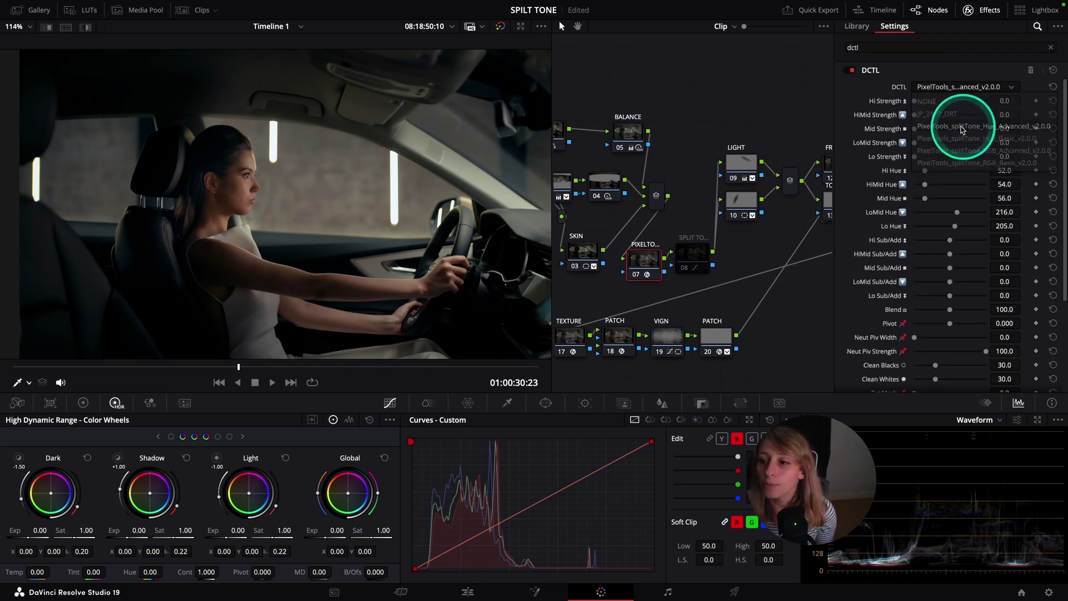
Step: Try the PixelTools_splitTone_Hue_Basic_v2.0.0 variant on the DCTL and switch back to PixelTools_splitTone_Hue_Advanced_v2.0.0
{"action": "left_click", "coordinate": [965, 88]}
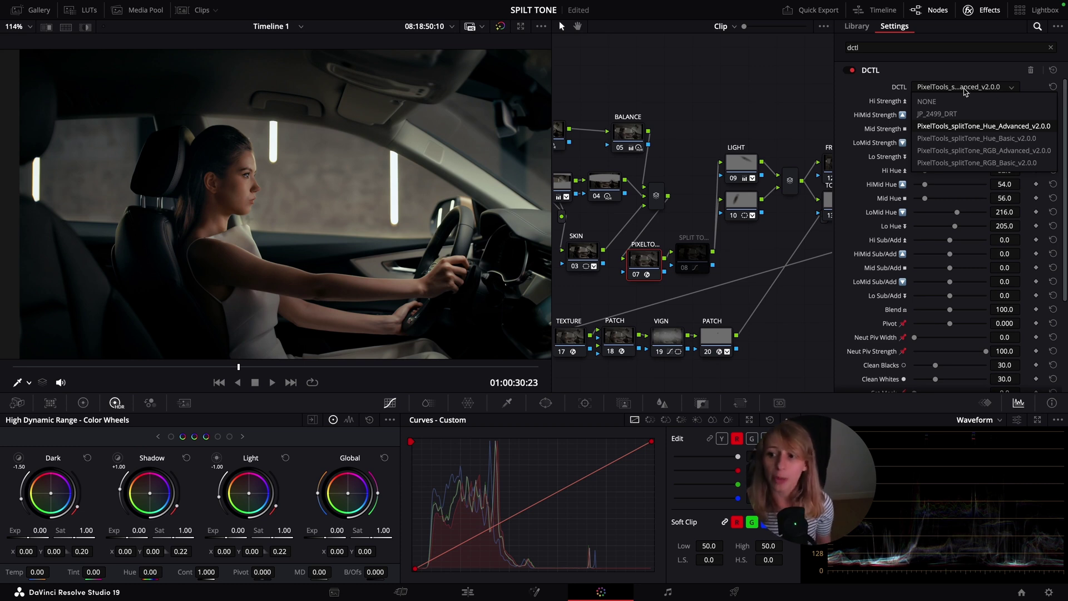
{"action": "left_click", "coordinate": [940, 138]}
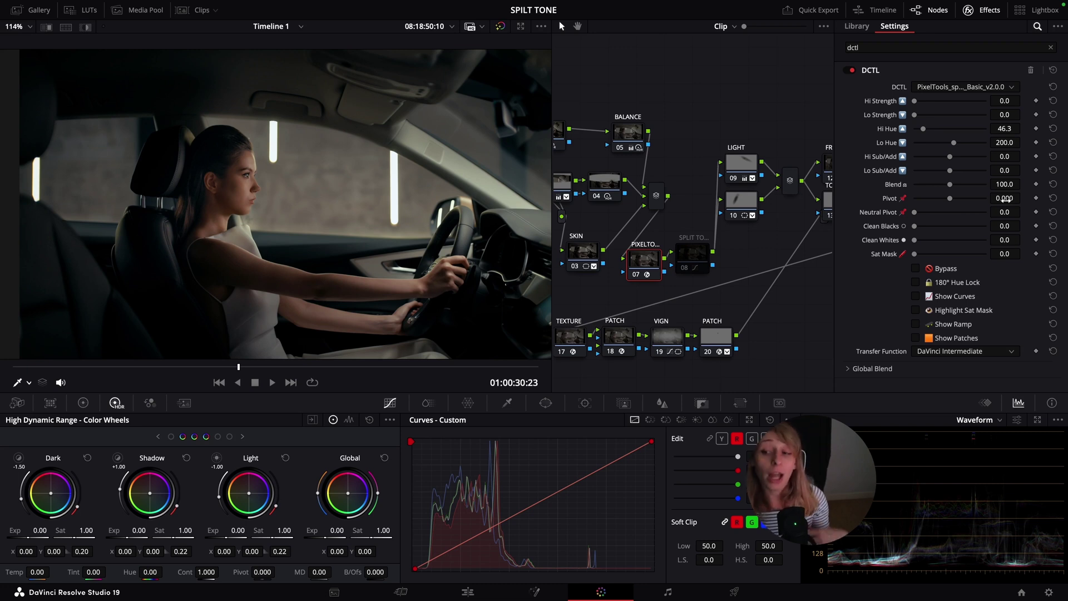
{"action": "left_click", "coordinate": [980, 87]}
{"action": "left_click", "coordinate": [974, 126]}
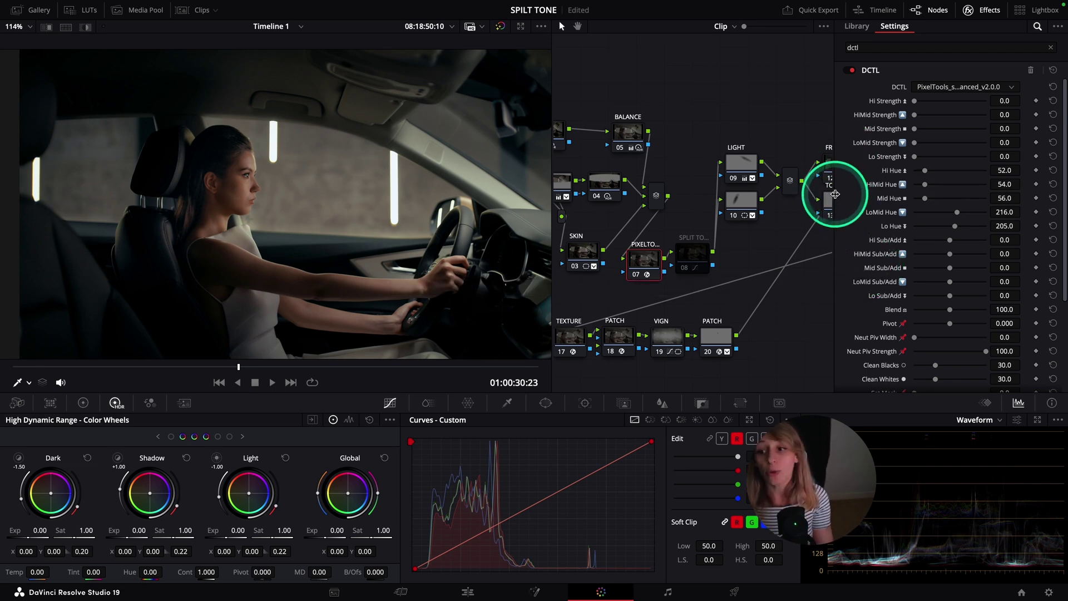
{"action": "left_click", "coordinate": [835, 193]}
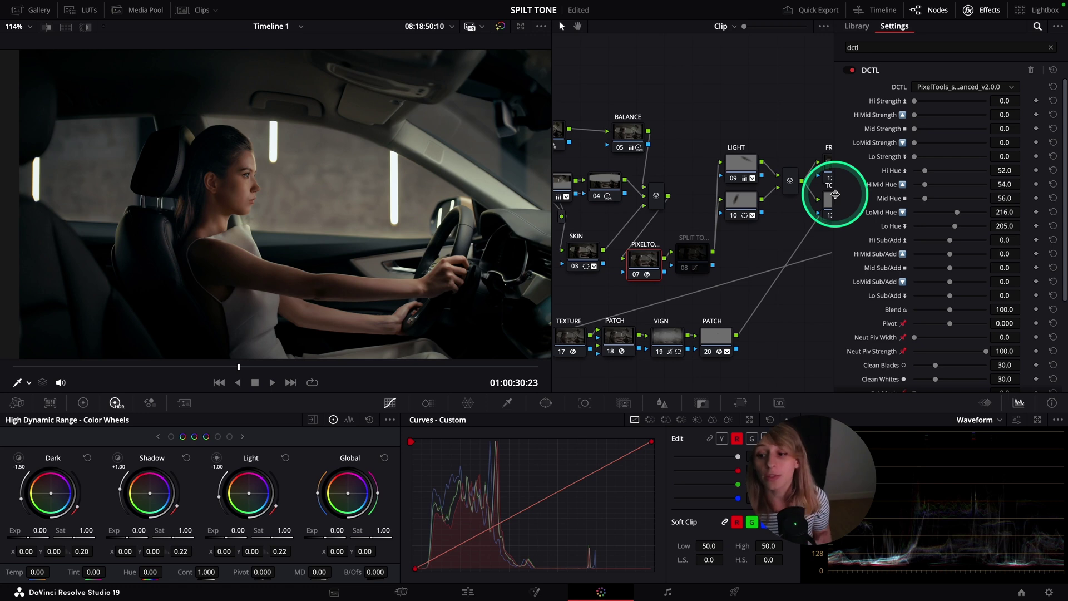
{"action": "left_click", "coordinate": [833, 270]}
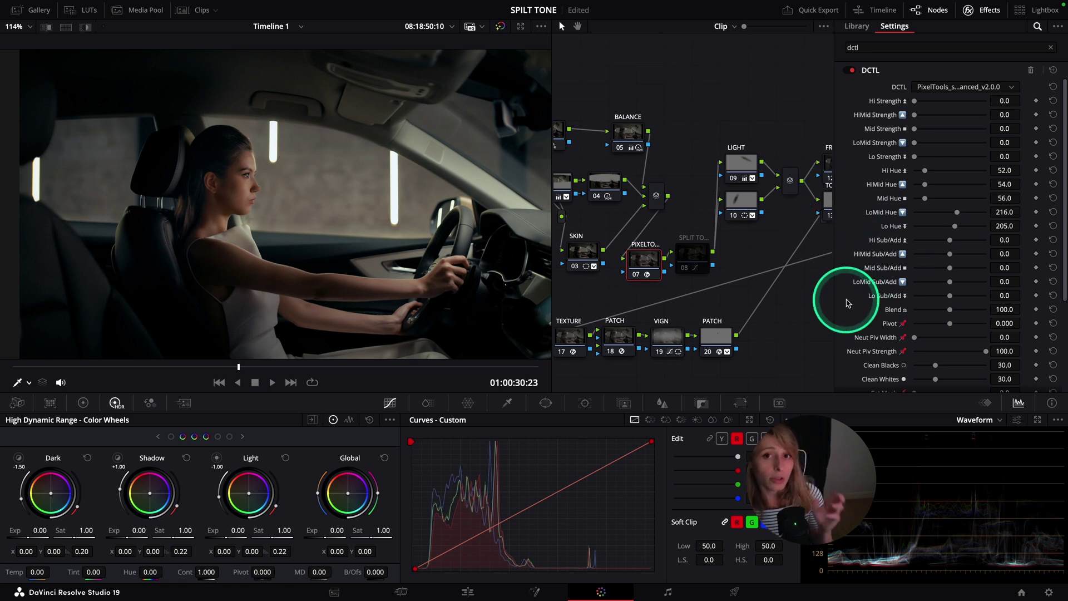
Step: Look through the DCTL's Transfer Function options and leave DaVinci Intermediate selected
{"action": "scroll", "coordinate": [848, 303], "scroll_direction": "down", "scroll_amount": 5}
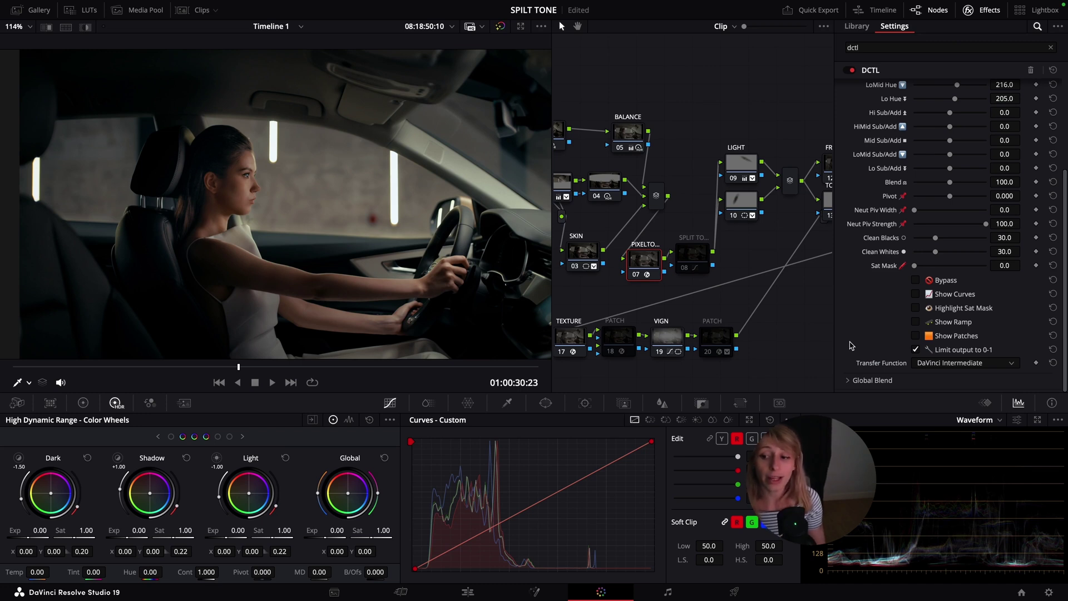
{"action": "left_click", "coordinate": [869, 363]}
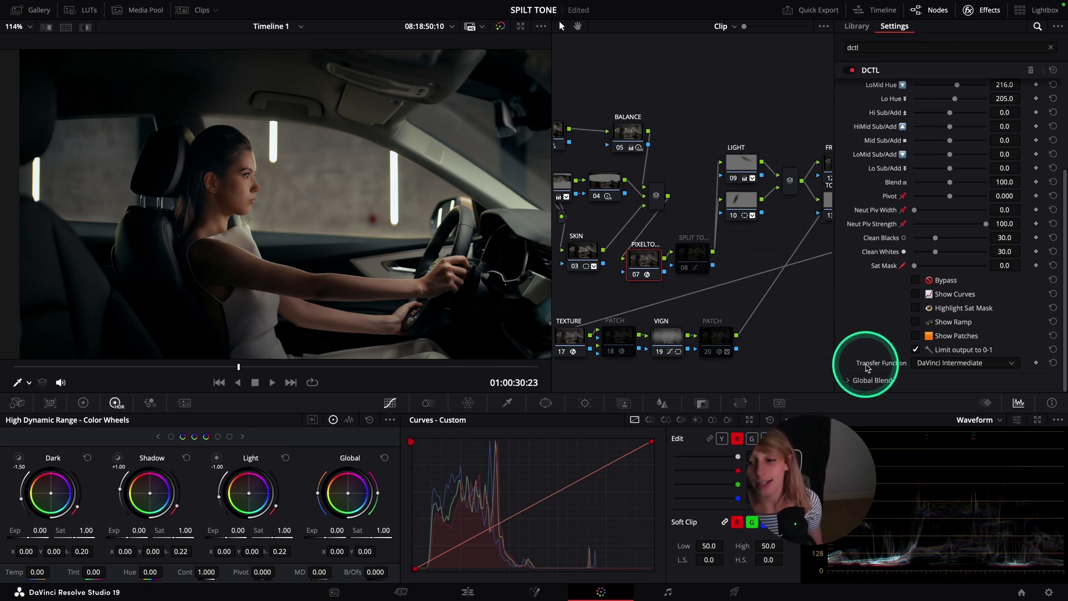
{"action": "left_click", "coordinate": [950, 364]}
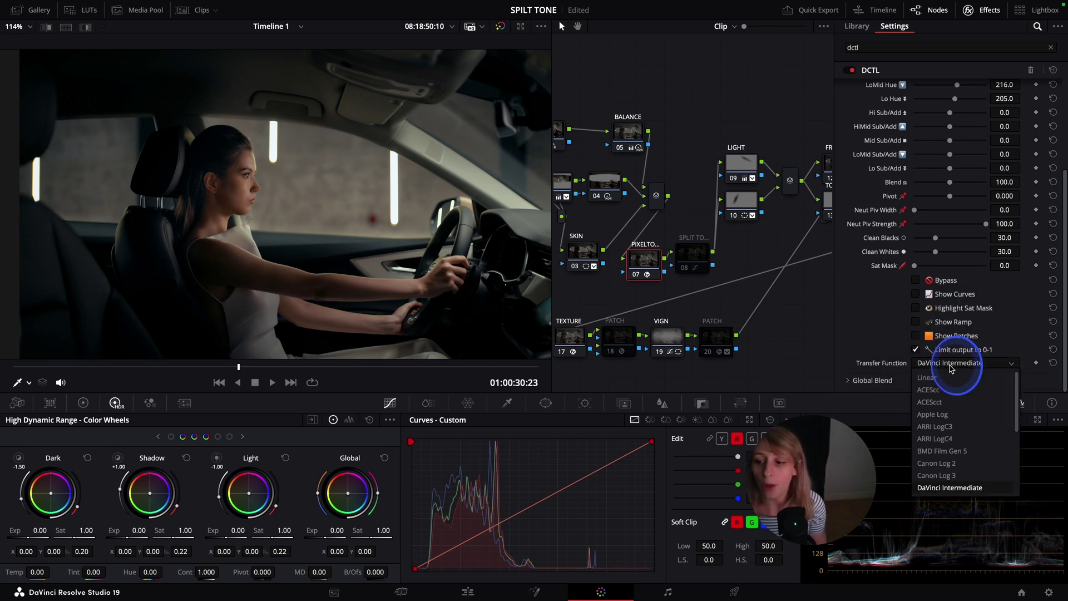
{"action": "scroll", "coordinate": [948, 411], "scroll_direction": "down", "scroll_amount": 5}
{"action": "scroll", "coordinate": [957, 439], "scroll_direction": "up", "scroll_amount": 4}
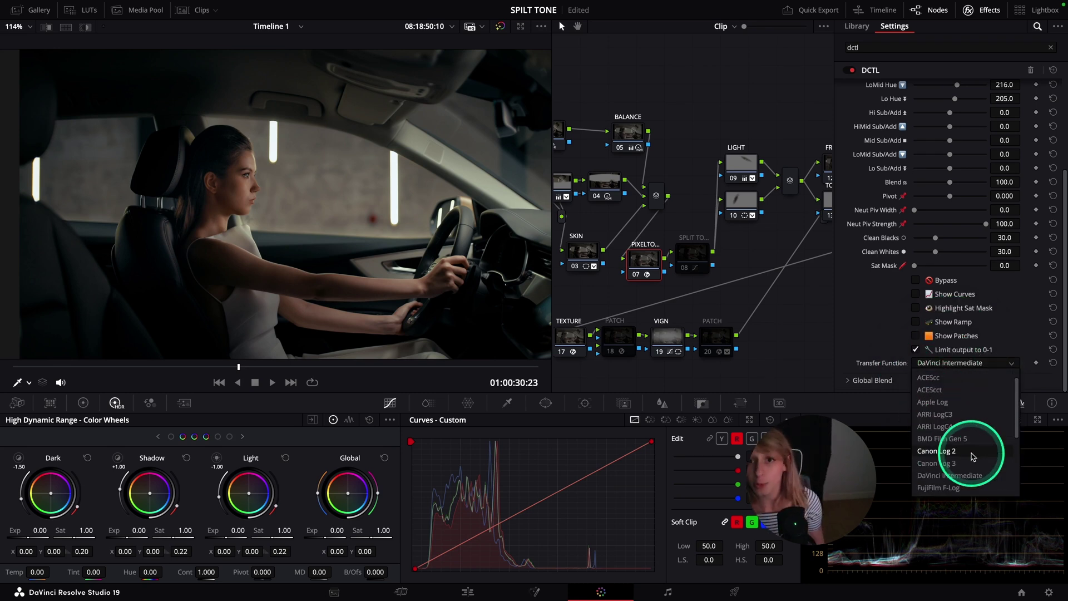
{"action": "scroll", "coordinate": [965, 448], "scroll_direction": "up", "scroll_amount": 1}
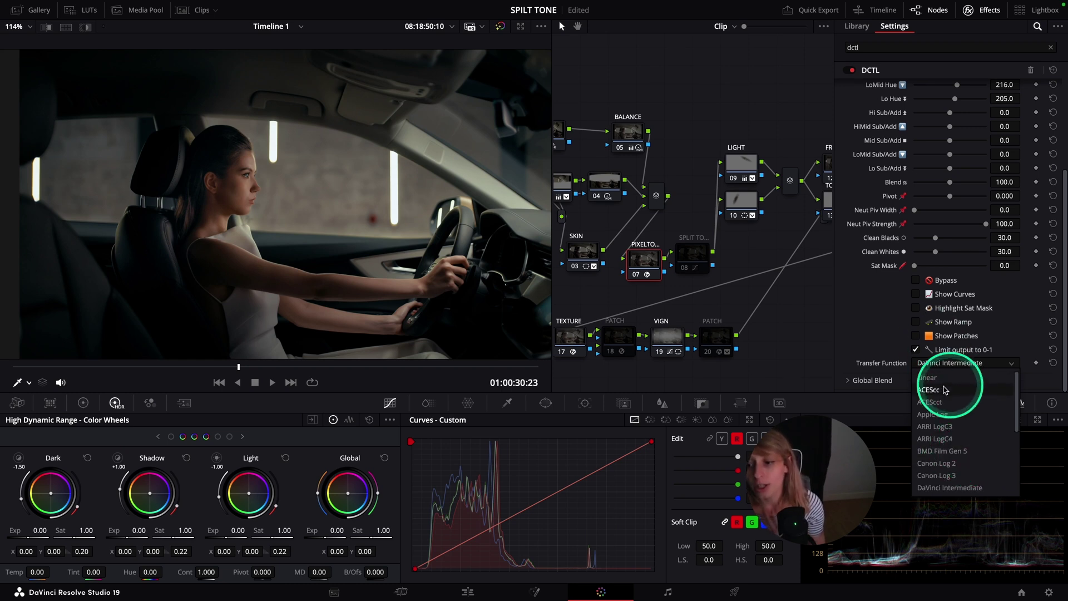
{"action": "left_click", "coordinate": [892, 365]}
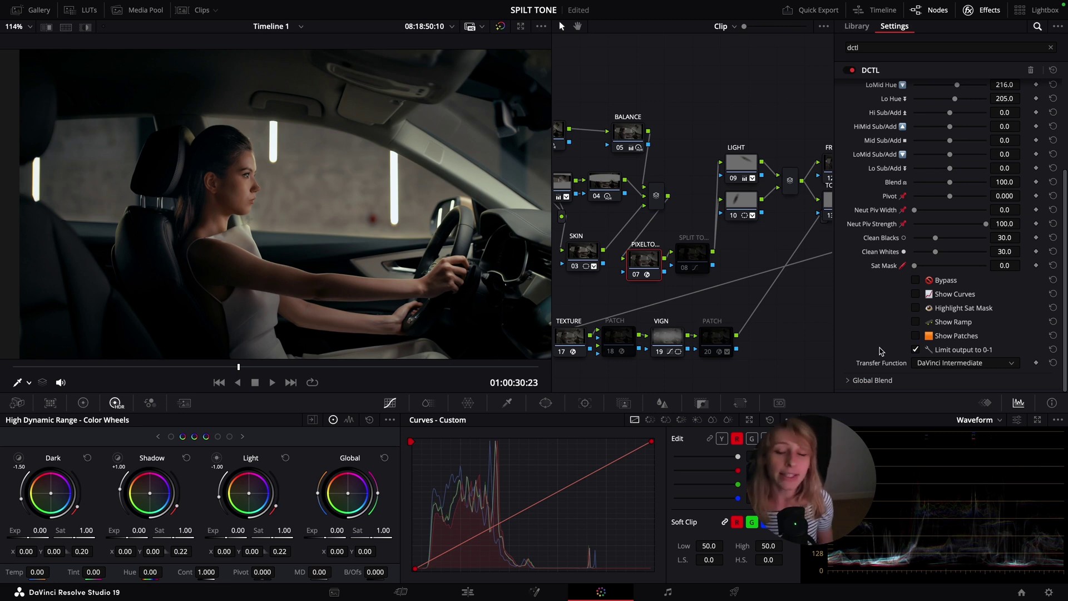
Step: Turn on Show Curves in the DCTL settings to overlay the split tone curve on the image
{"action": "left_click", "coordinate": [915, 295]}
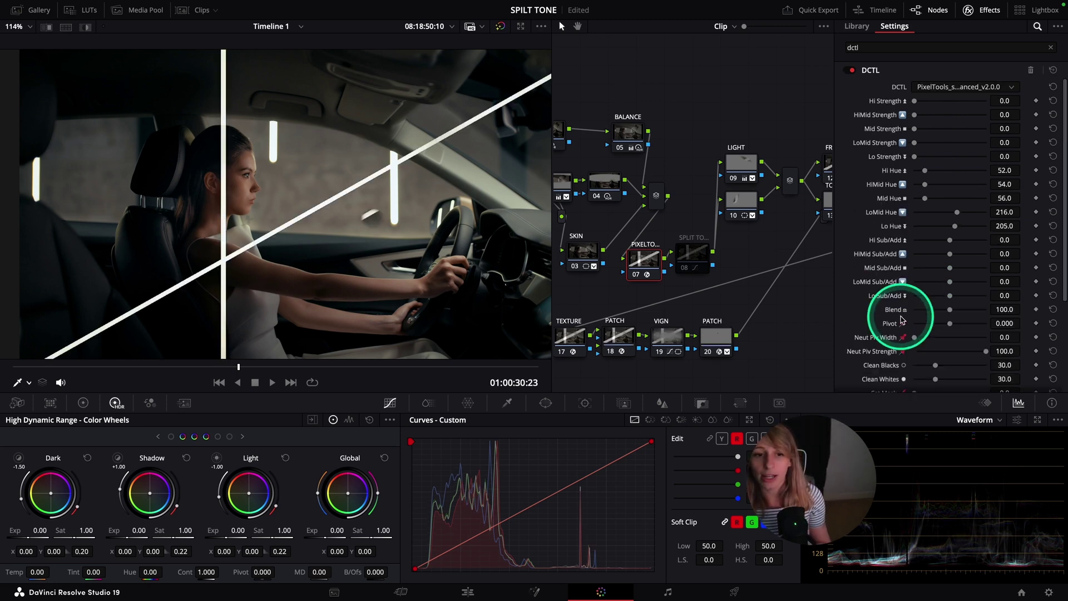
{"action": "left_click", "coordinate": [785, 264]}
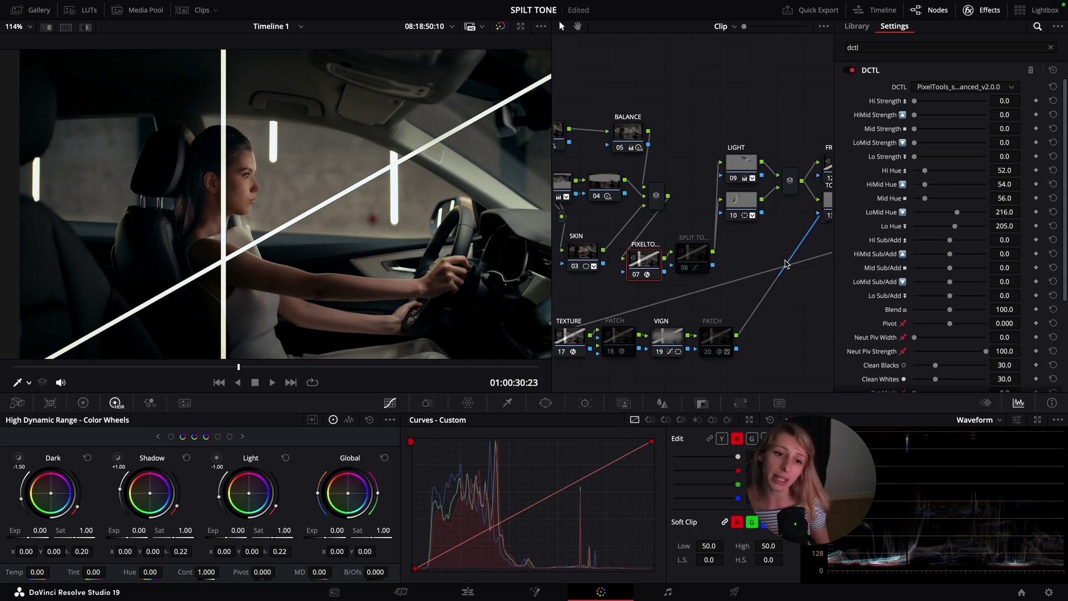
{"action": "left_click", "coordinate": [845, 269]}
{"action": "scroll", "coordinate": [849, 279], "scroll_direction": "down", "scroll_amount": 5}
{"action": "left_click", "coordinate": [929, 298]}
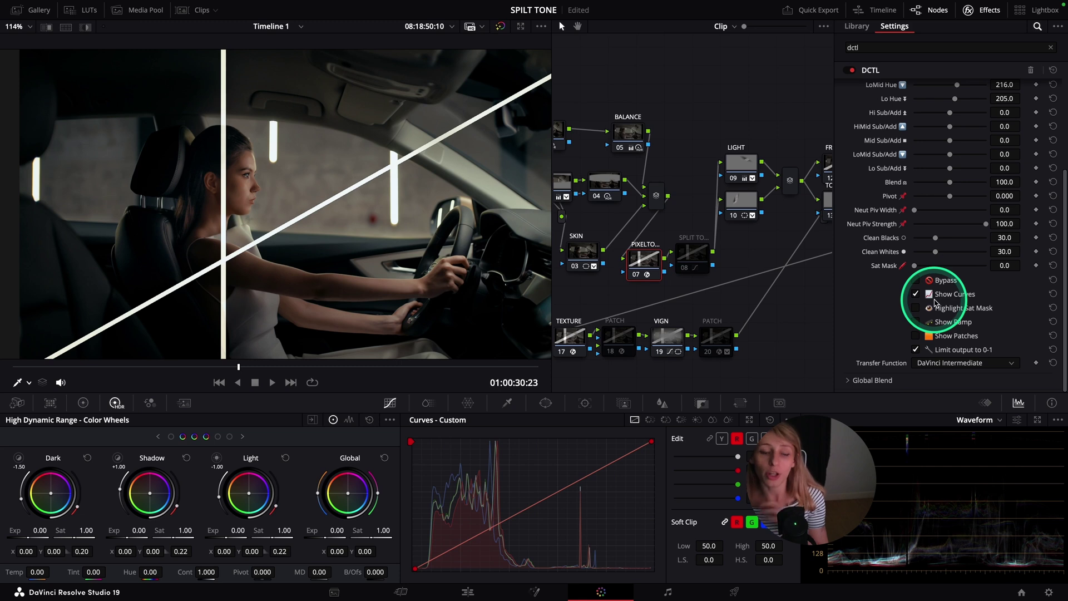
{"action": "left_click", "coordinate": [868, 325]}
{"action": "scroll", "coordinate": [865, 320], "scroll_direction": "up", "scroll_amount": 5}
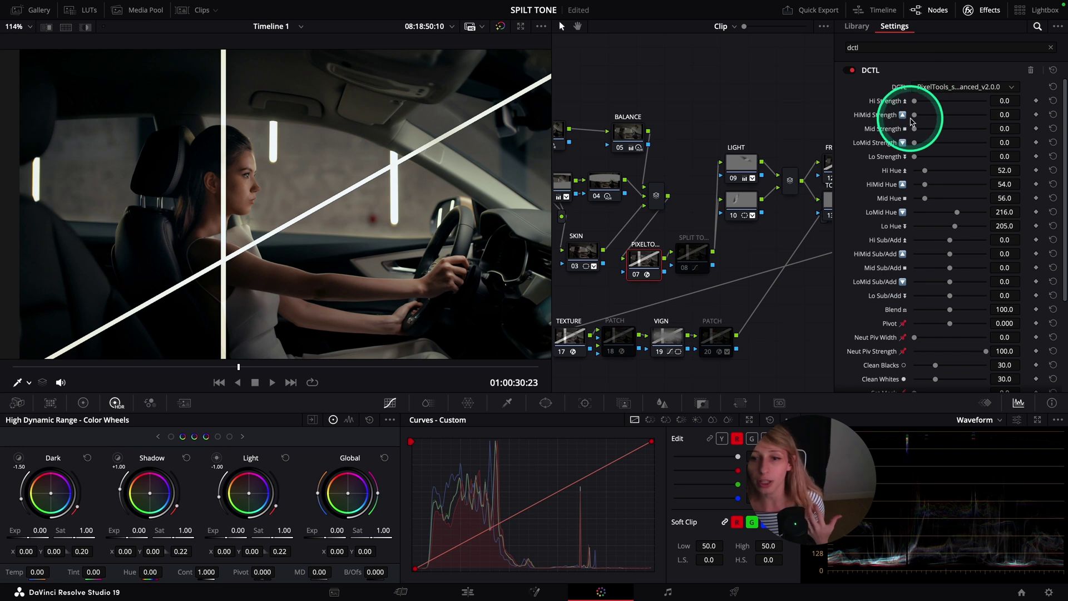
Step: Try out the HiMid Strength and Lo Strength adjustments of the hue-based split tone DCTL
{"action": "left_click_drag", "start_coordinate": [914, 115], "coordinate": [818, 129]}
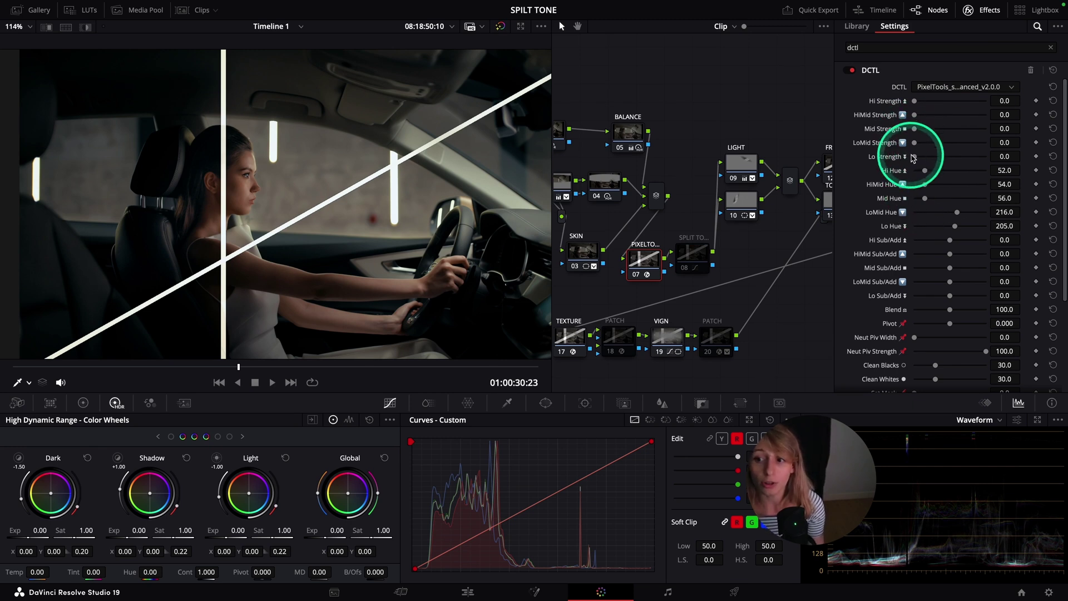
{"action": "left_click_drag", "start_coordinate": [914, 158], "coordinate": [904, 122]}
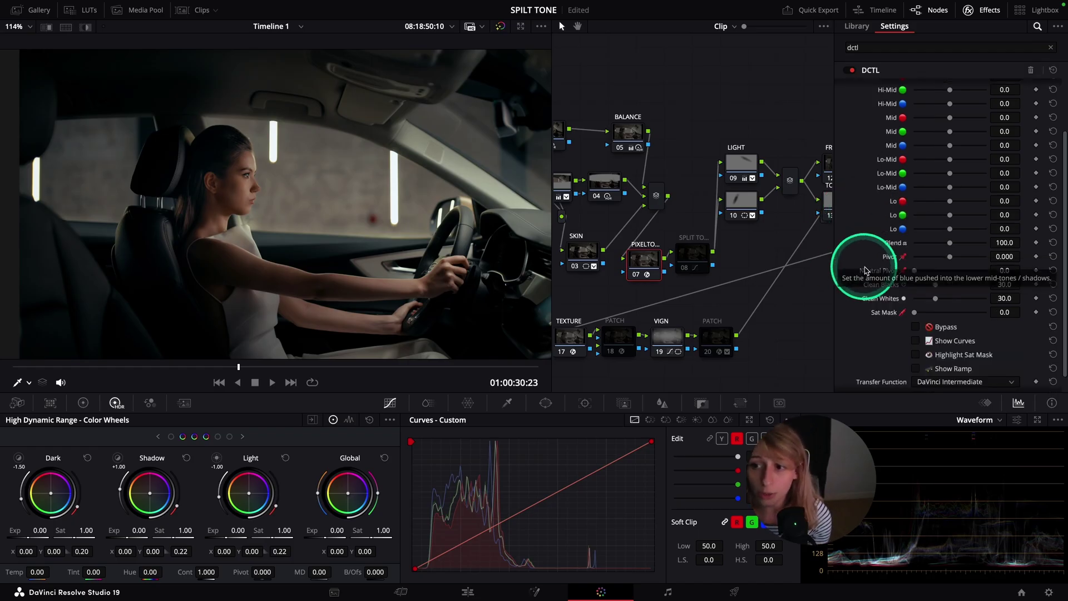
Step: With Show Curves enabled, set Lo red to -22.5, Lo blue to 11.6, Hi-Mid red to -39.5 and Hi-Mid green to -36.4
{"action": "scroll", "coordinate": [868, 264], "scroll_direction": "up", "scroll_amount": 3}
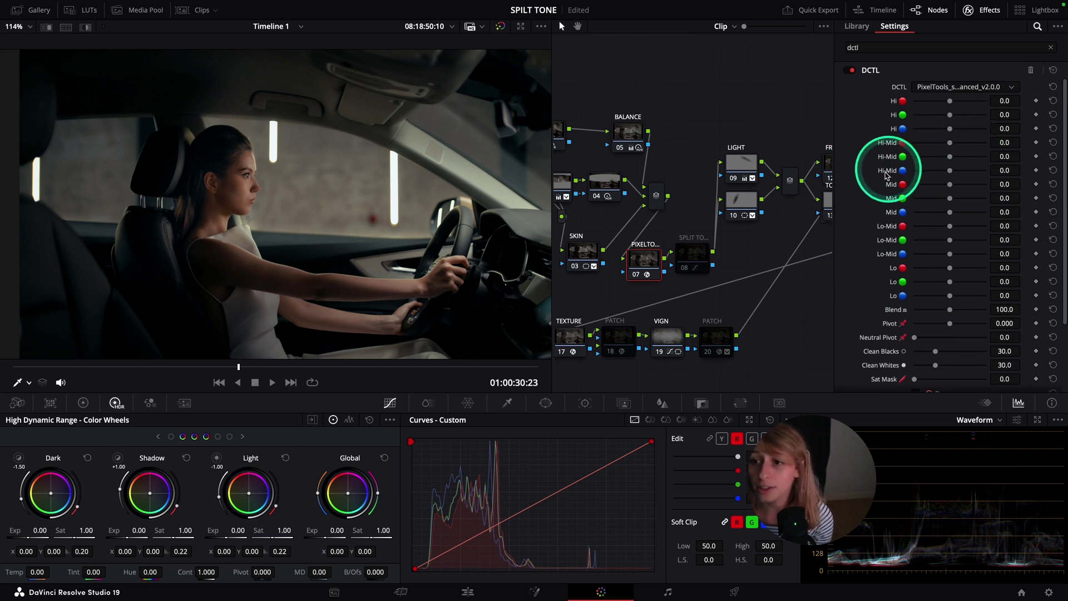
{"action": "scroll", "coordinate": [885, 177], "scroll_direction": "down", "scroll_amount": 3}
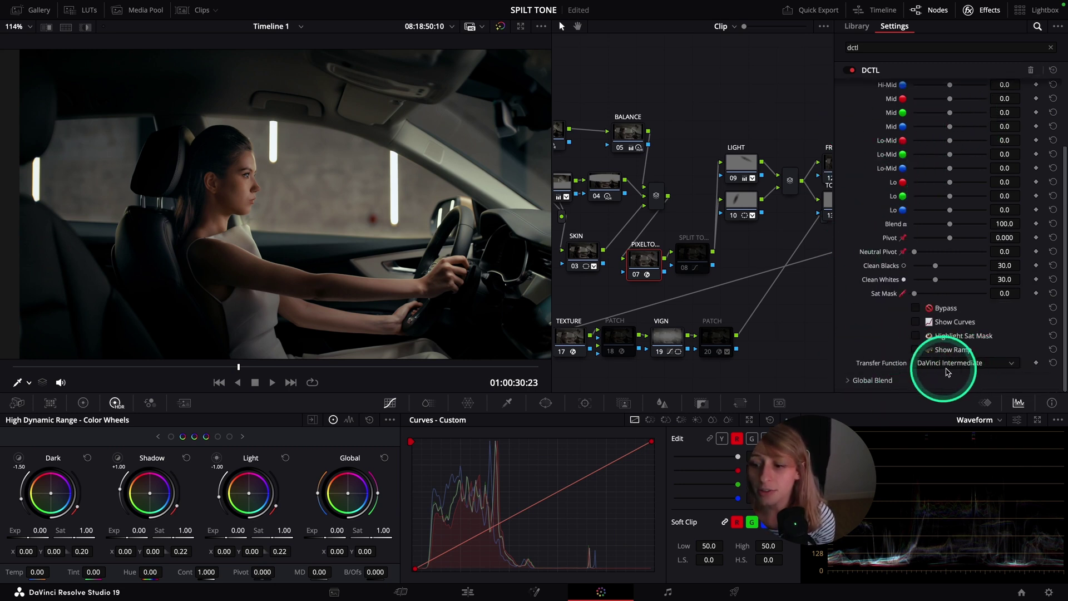
{"action": "scroll", "coordinate": [949, 124], "scroll_direction": "up", "scroll_amount": 3}
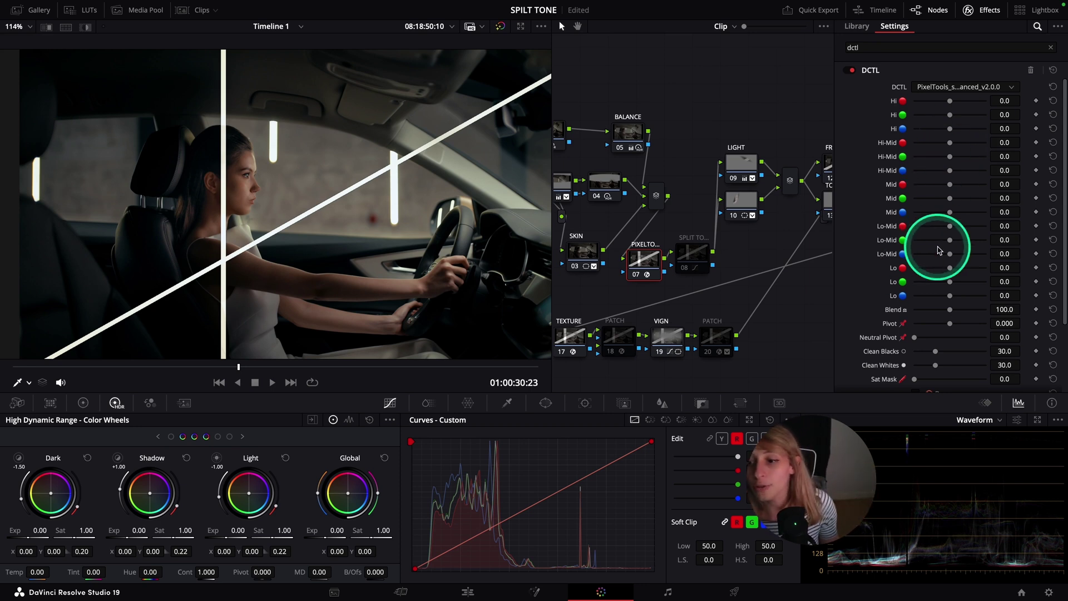
{"action": "left_click_drag", "start_coordinate": [950, 295], "coordinate": [944, 273]}
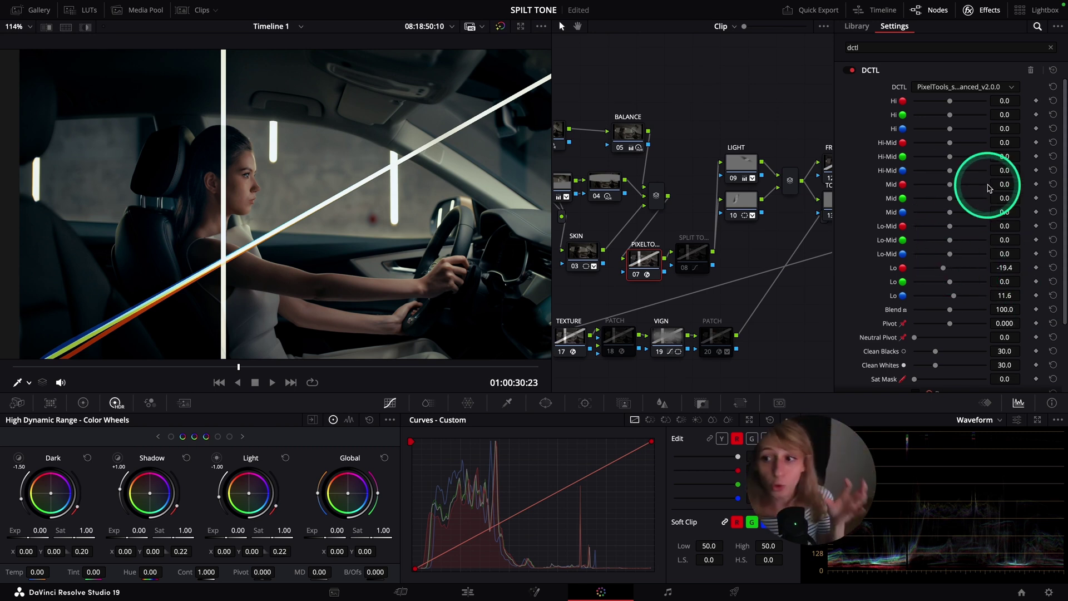
{"action": "mouse_move", "coordinate": [950, 142]}
{"action": "left_mouse_down"}
{"action": "mouse_move", "coordinate": [938, 151]}
{"action": "mouse_move", "coordinate": [953, 156]}
{"action": "left_mouse_up"}
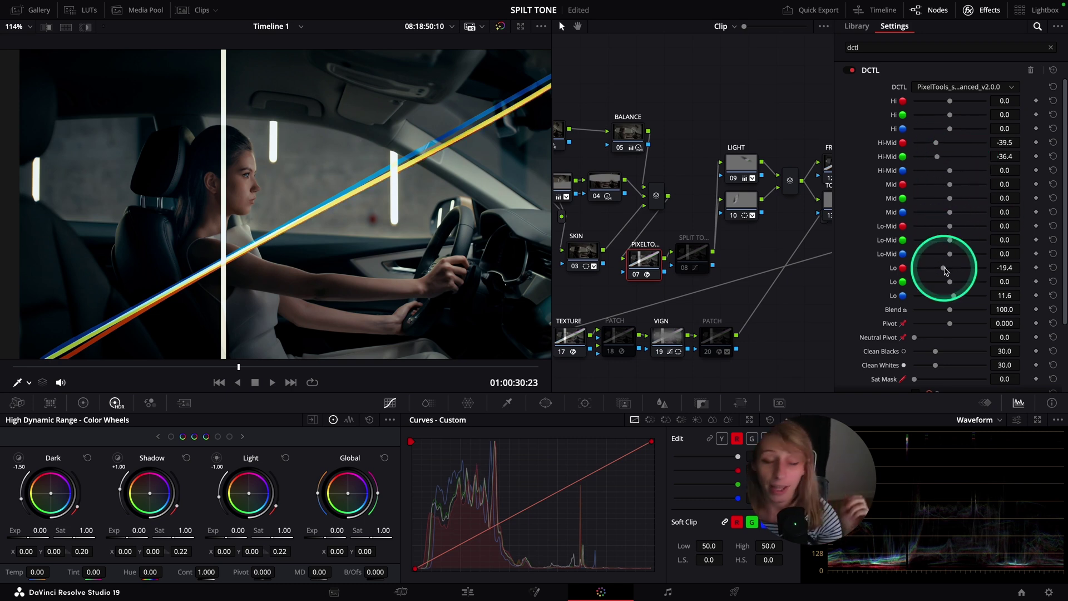
{"action": "mouse_move", "coordinate": [943, 268]}
{"action": "left_mouse_down"}
{"action": "mouse_move", "coordinate": [953, 267]}
{"action": "mouse_move", "coordinate": [944, 270]}
{"action": "left_mouse_up"}
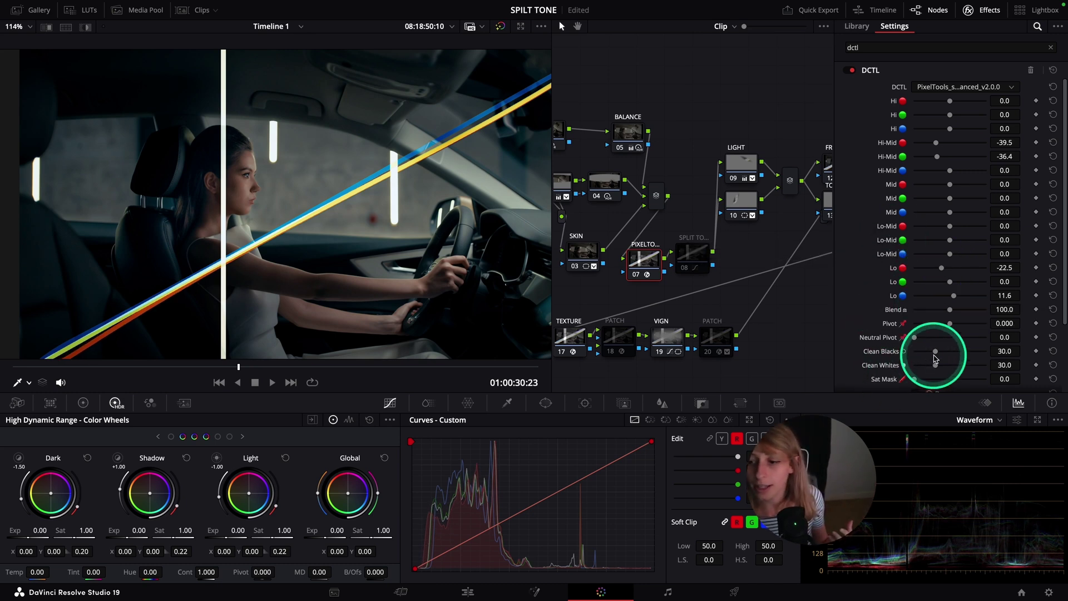
Step: Set the DCTL's Clean Blacks to 51.9 and Clean Whites to 72.1
{"action": "left_click_drag", "start_coordinate": [936, 351], "coordinate": [969, 361]}
{"action": "scroll", "coordinate": [884, 355], "scroll_direction": "down", "scroll_amount": 3}
{"action": "scroll", "coordinate": [884, 355], "scroll_direction": "down", "scroll_amount": 1}
Step: Hide the curves overlay and set Sat Mask to 35.7, previewing the affected areas with Highlight Sat Mask
{"action": "left_click", "coordinate": [915, 322]}
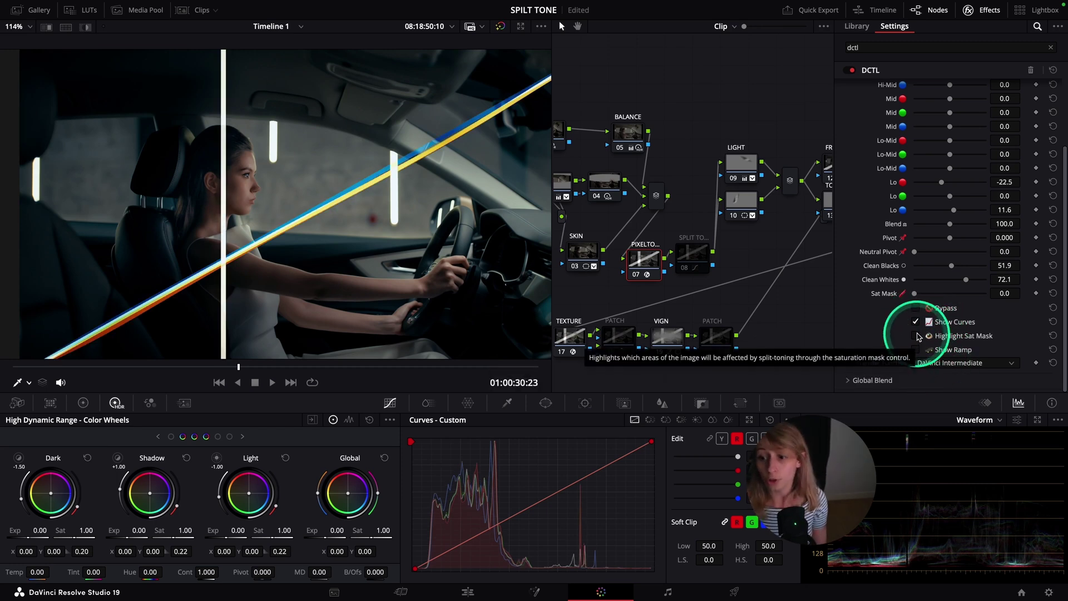
{"action": "left_click", "coordinate": [916, 336]}
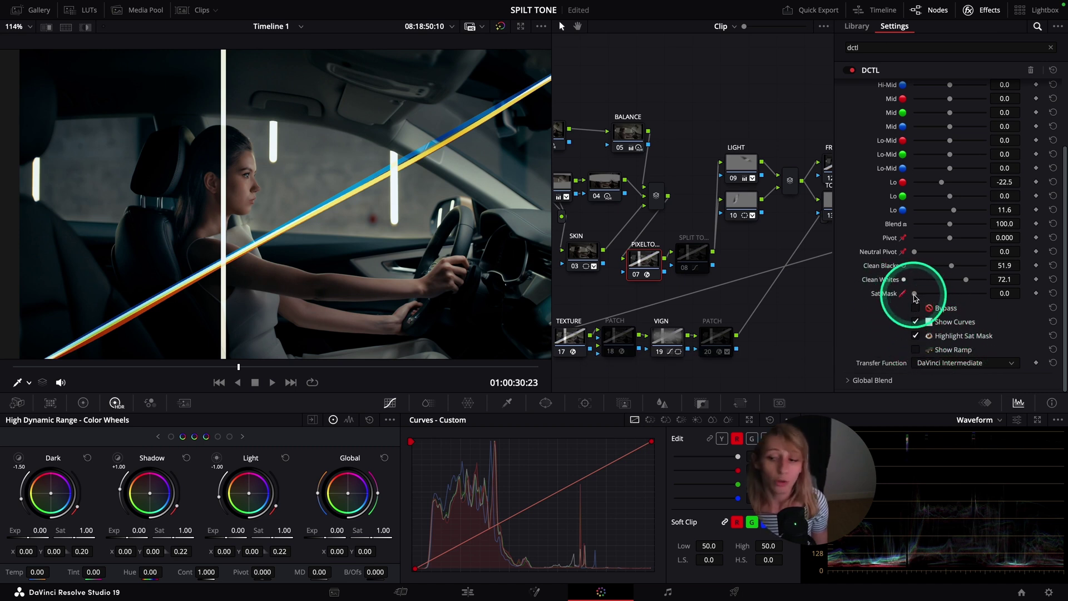
{"action": "left_click_drag", "start_coordinate": [916, 293], "coordinate": [940, 297]}
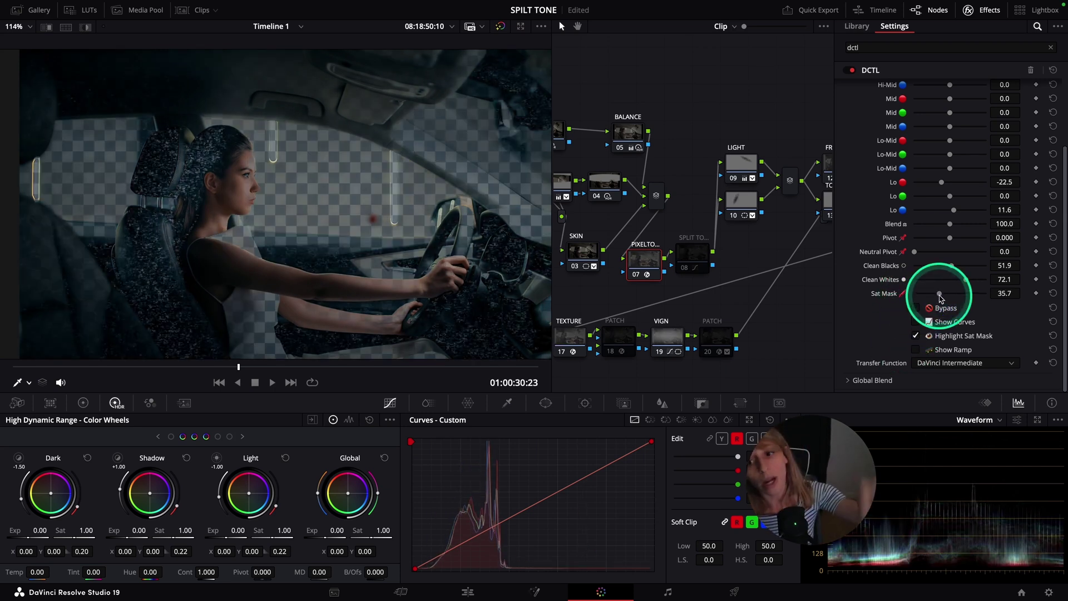
{"action": "left_click", "coordinate": [943, 349]}
{"action": "left_click", "coordinate": [914, 336]}
{"action": "left_click", "coordinate": [944, 304]}
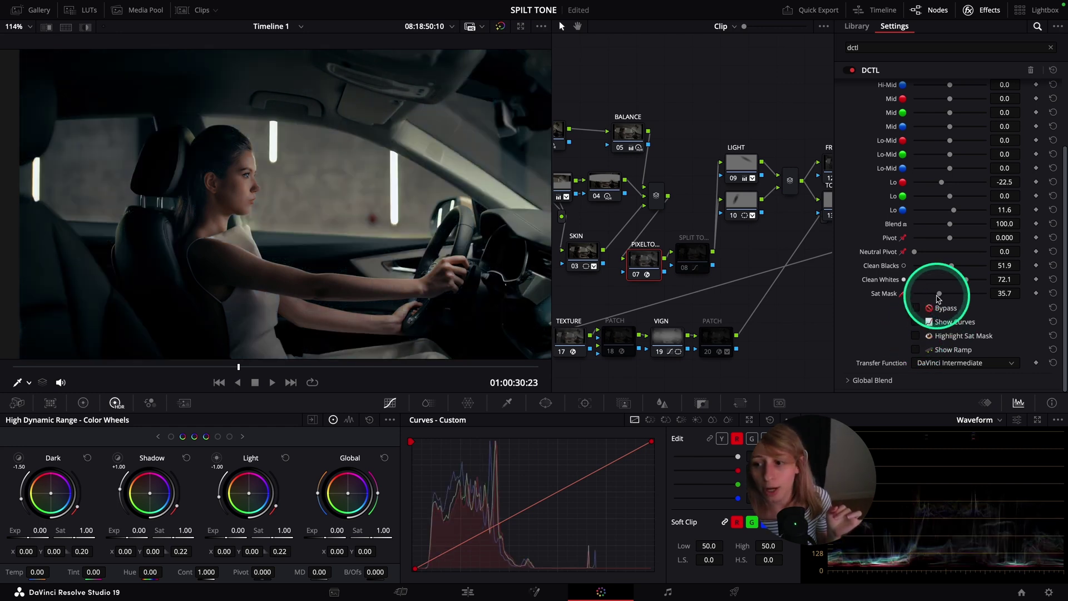
Step: Compare the image with Sat Mask at 0.0 and 38.0, preview the mask highlight, and return Sat Mask to 0.0
{"action": "left_click_drag", "start_coordinate": [940, 297], "coordinate": [883, 305]}
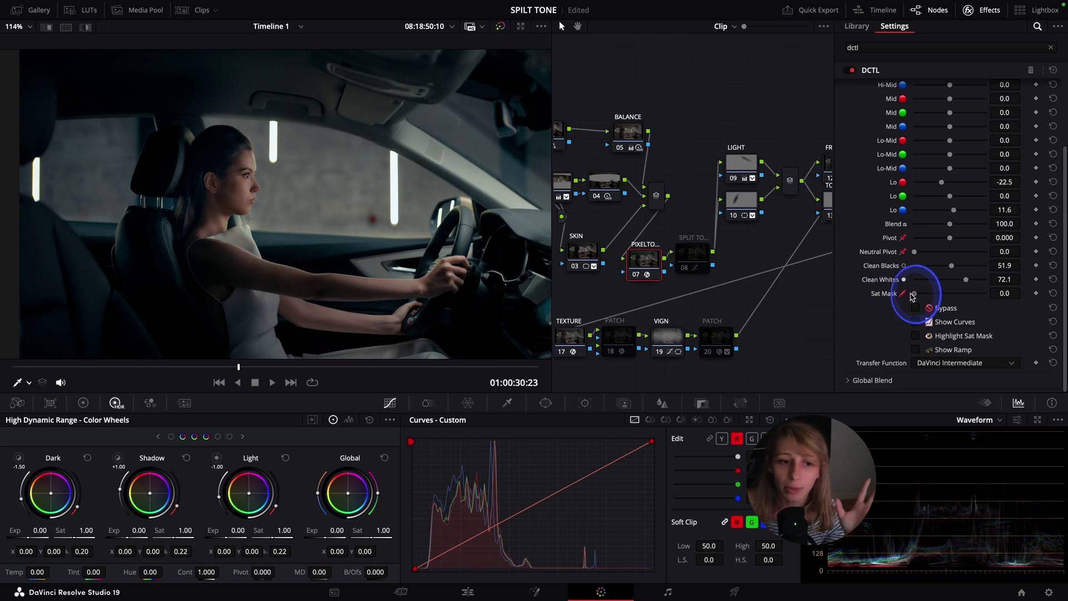
{"action": "left_click_drag", "start_coordinate": [915, 293], "coordinate": [942, 296]}
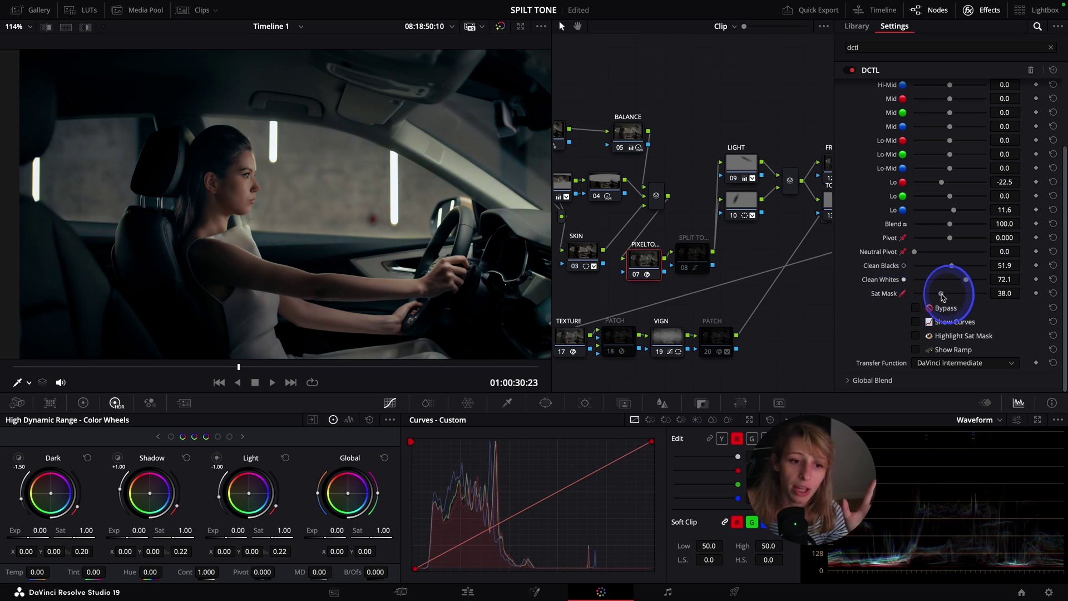
{"action": "left_click", "coordinate": [933, 307]}
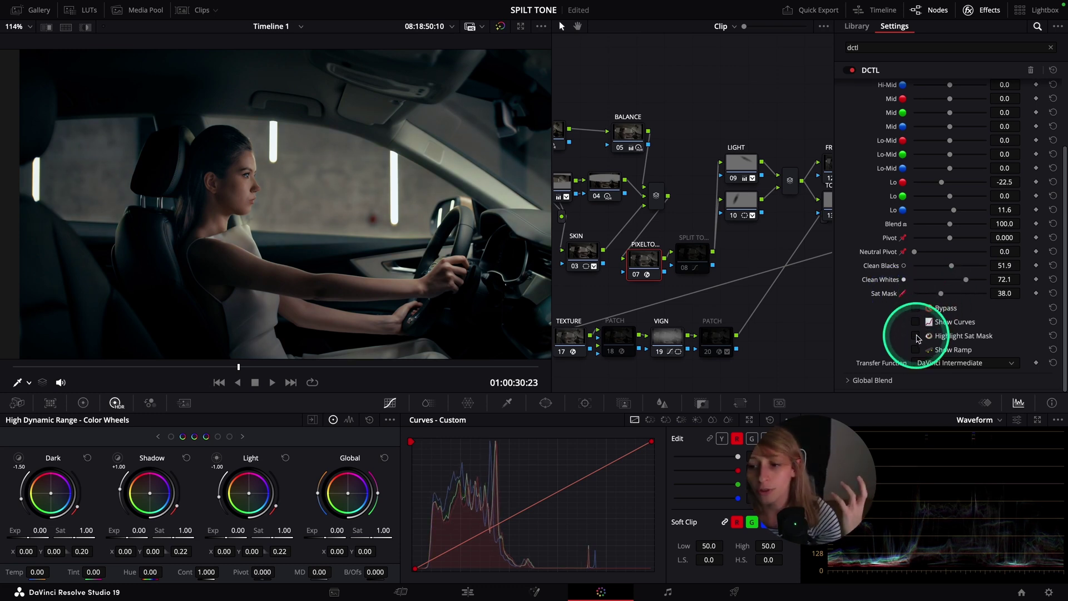
{"action": "left_click", "coordinate": [916, 336]}
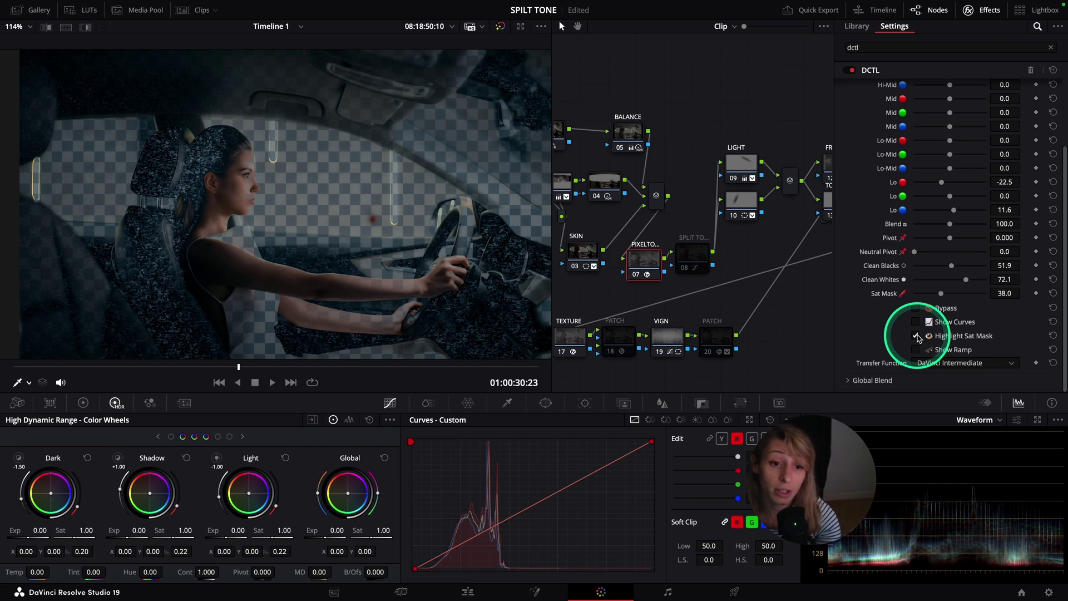
{"action": "left_click", "coordinate": [916, 336]}
{"action": "left_click_drag", "start_coordinate": [940, 294], "coordinate": [887, 297]}
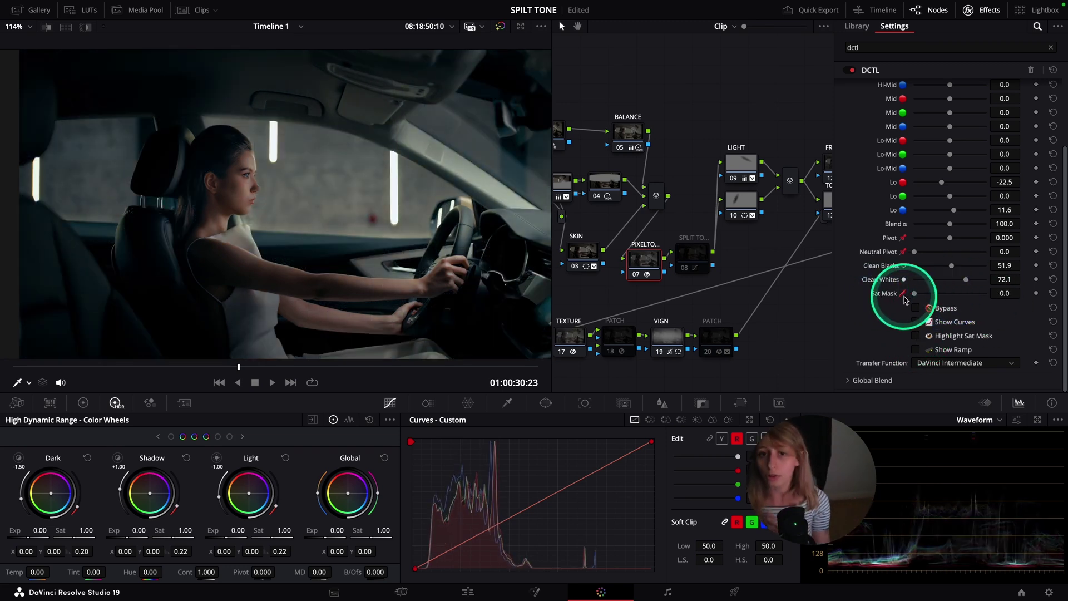